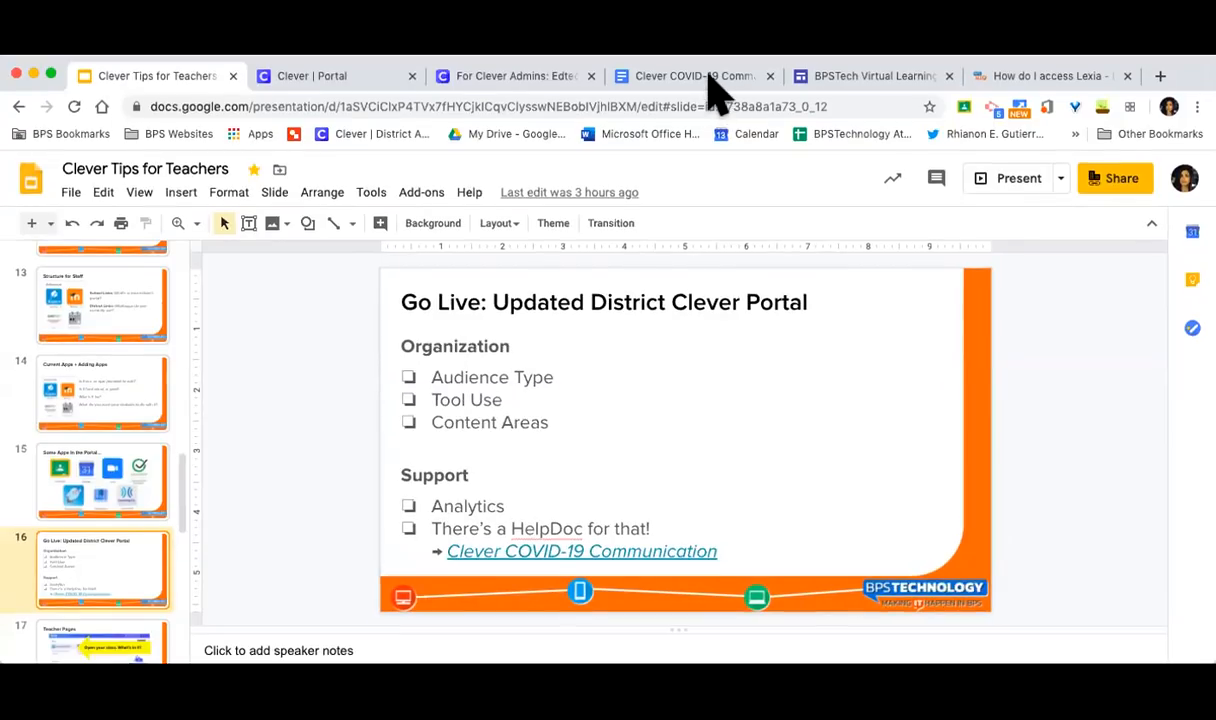
Open the Clever COVID-19 Communication document and select its full web address.
click(709, 54)
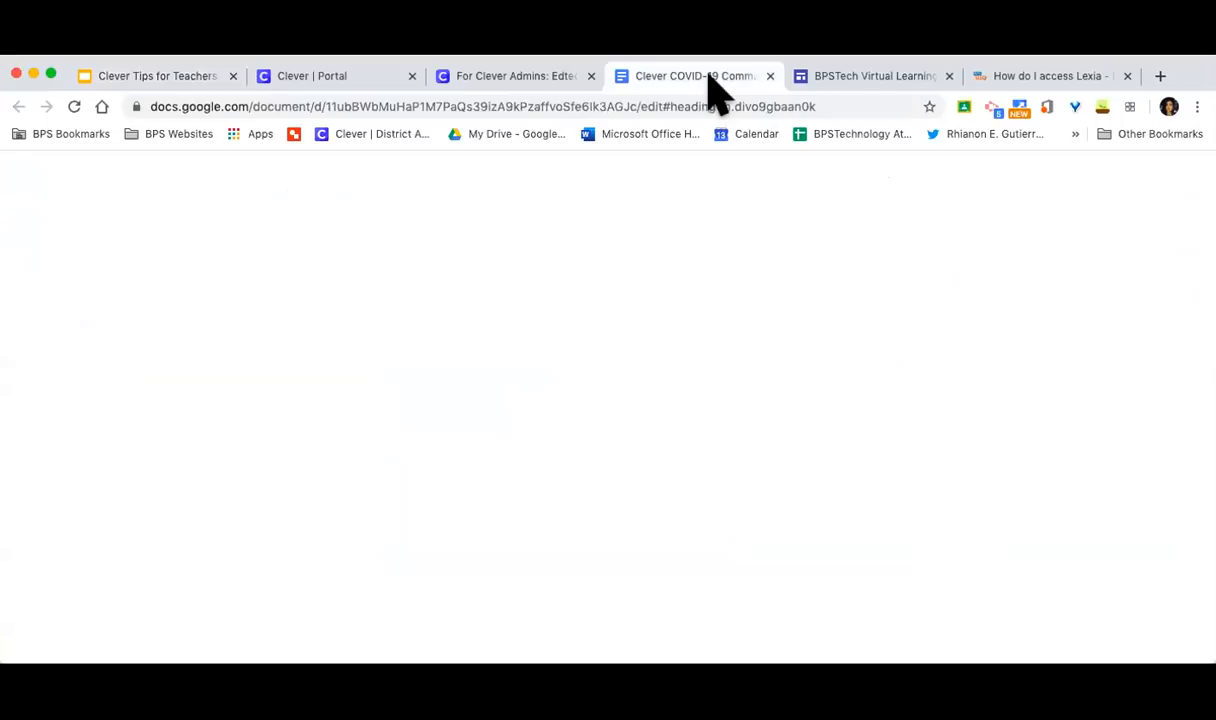
click(430, 105)
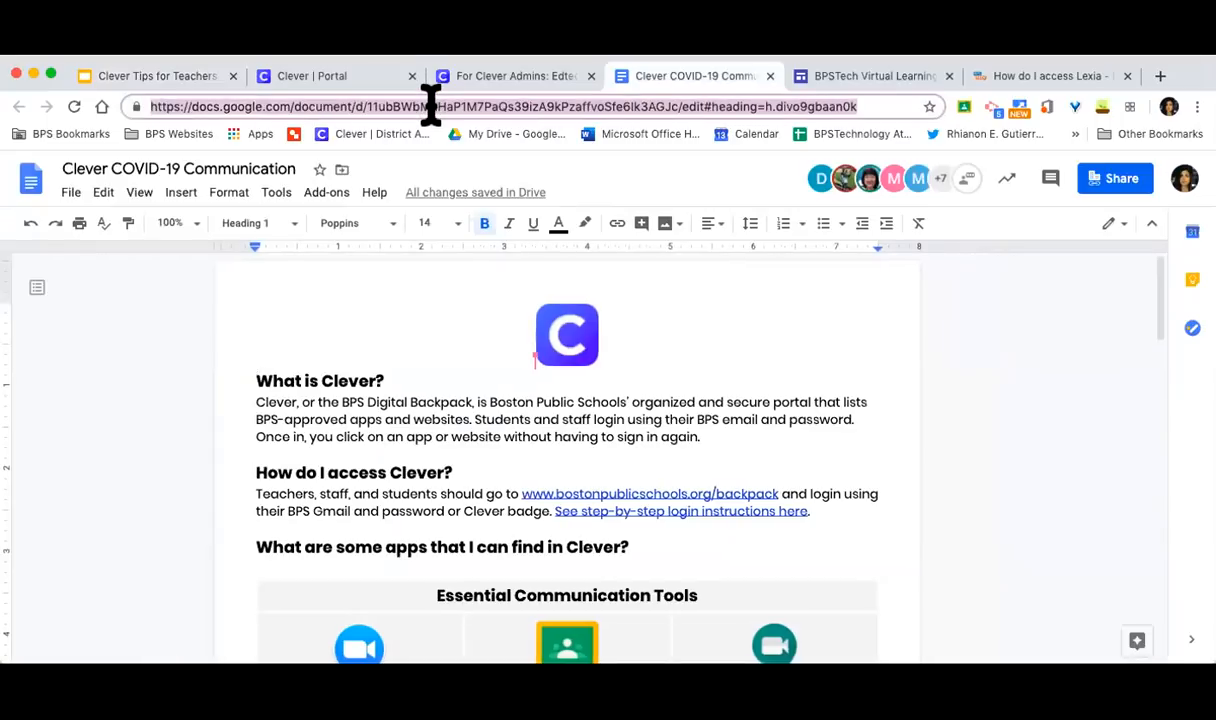
click(955, 385)
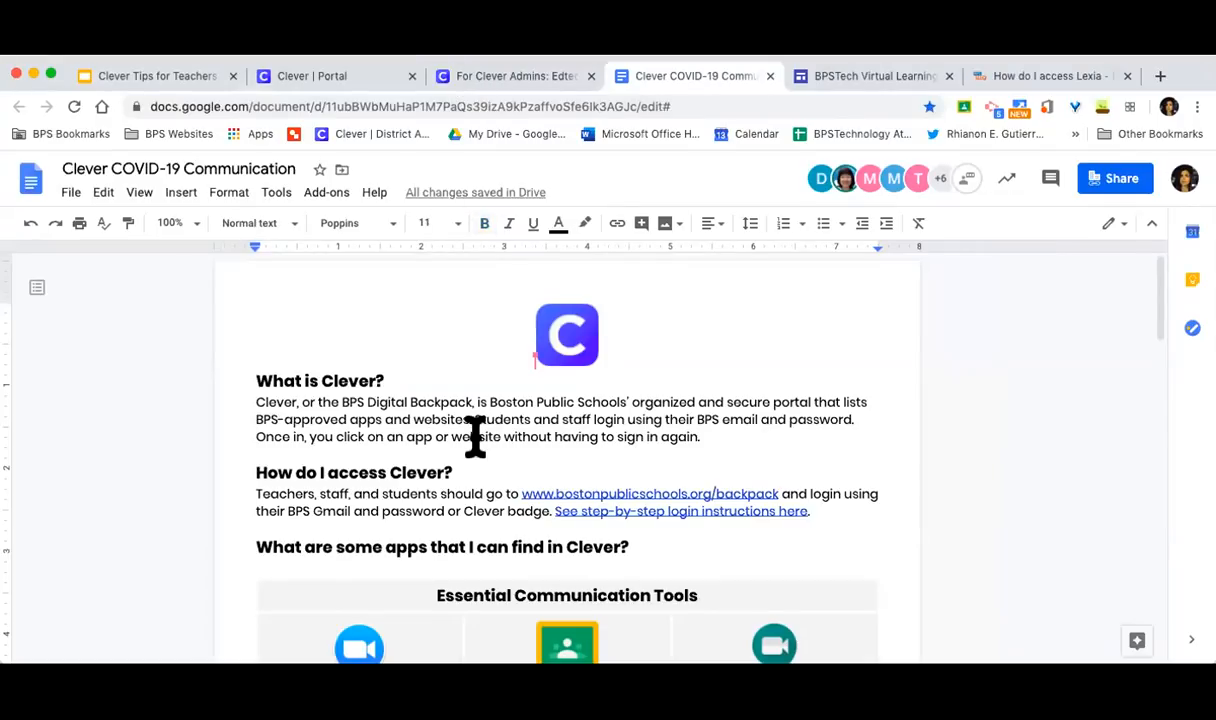
Review the document's app tables, from Essential Communication Tools and Featured Reading Apps to Adaptive Learning Software and the new content additions.
scroll(475, 434, down, 1)
scroll(475, 434, down, 3)
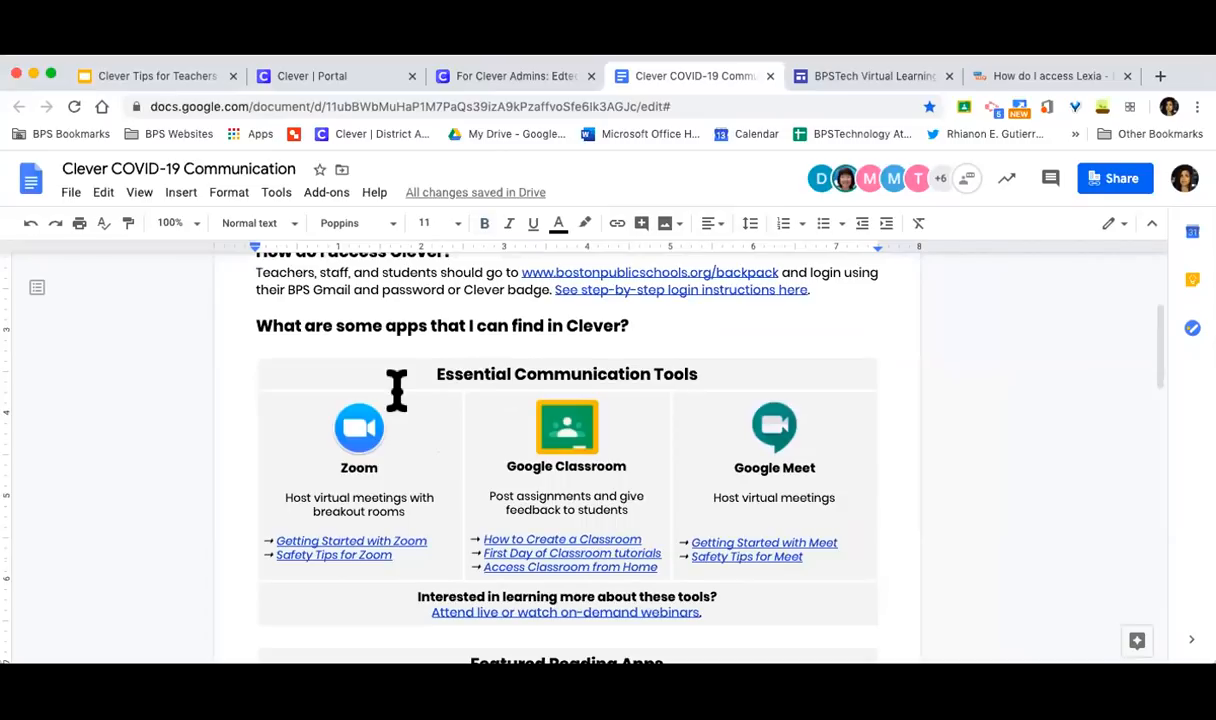
scroll(397, 390, down, 1)
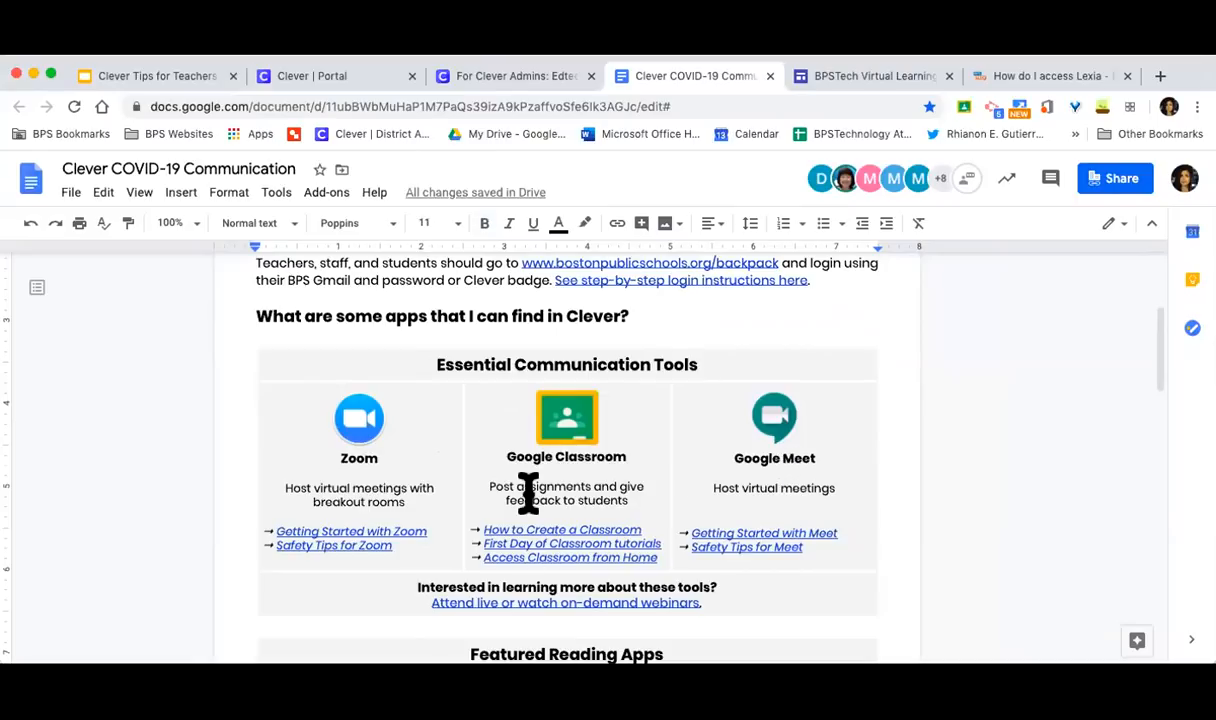
scroll(532, 491, down, 2)
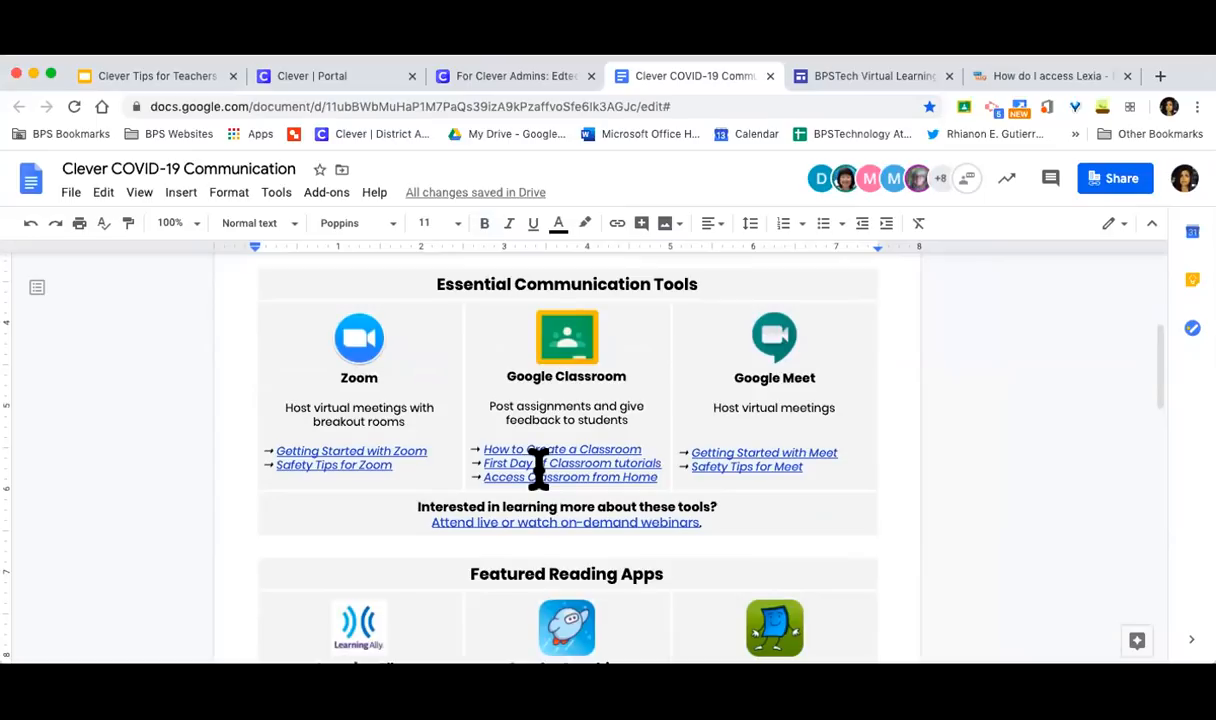
scroll(539, 466, down, 2)
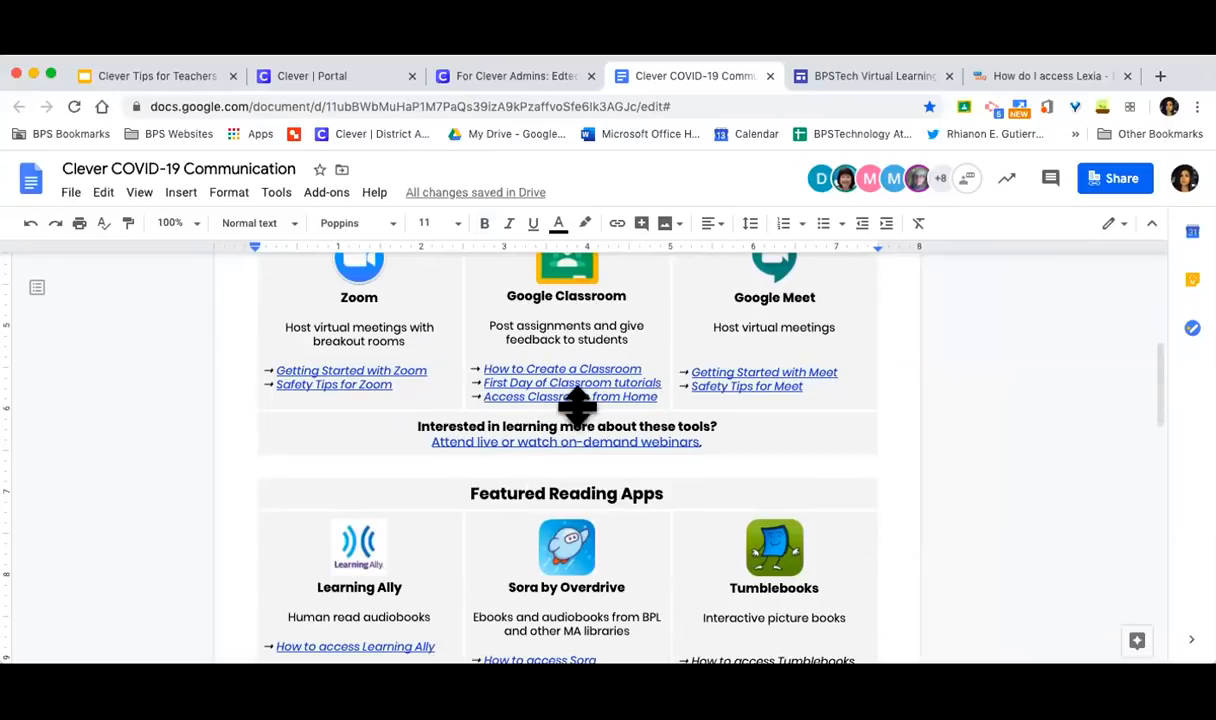
scroll(566, 286, down, 4)
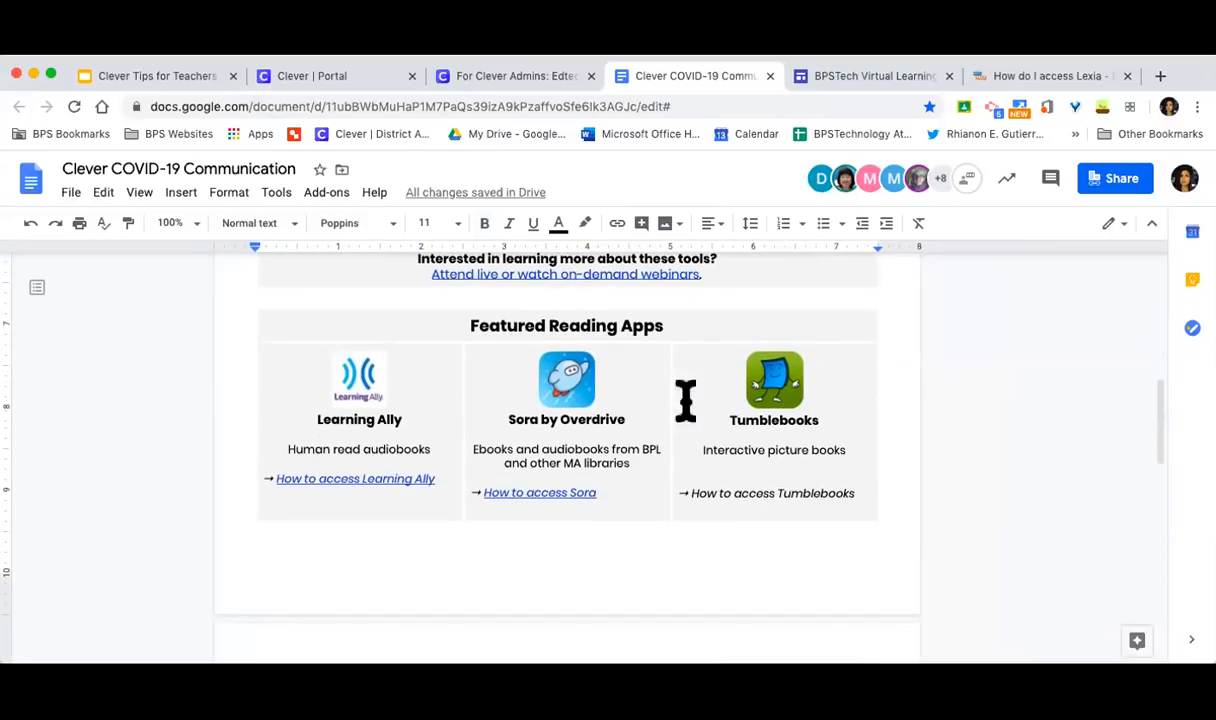
scroll(619, 419, down, 1)
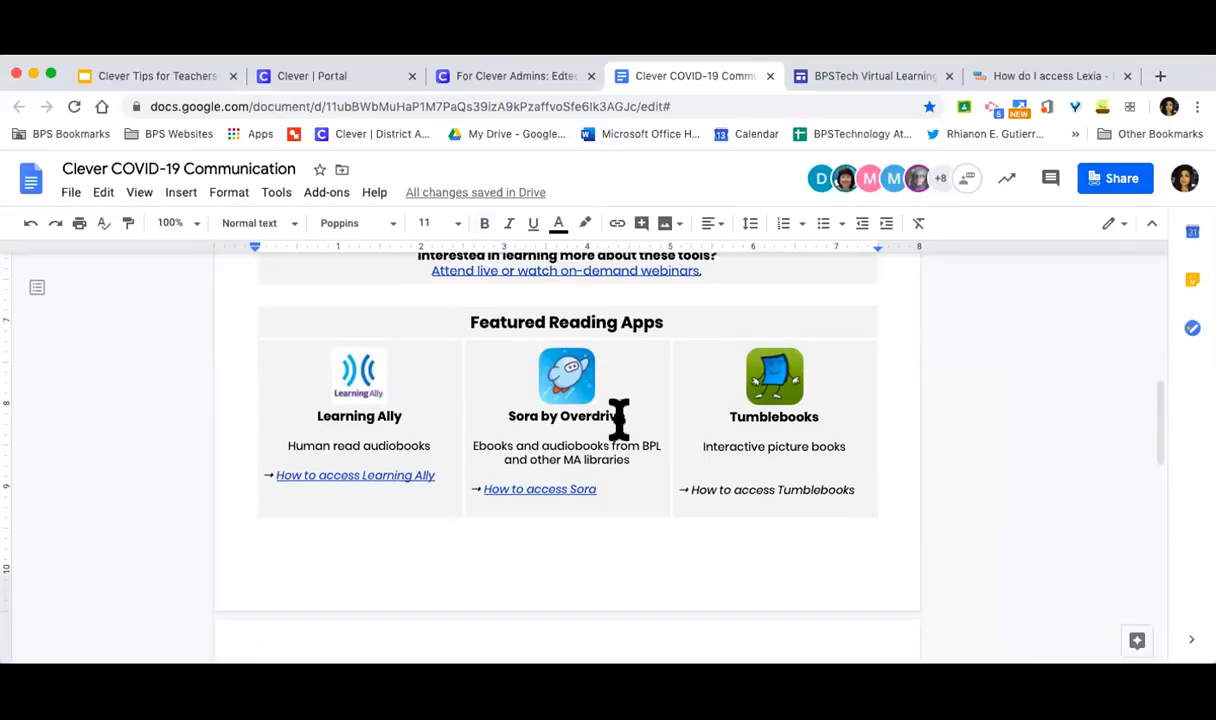
scroll(619, 419, down, 4)
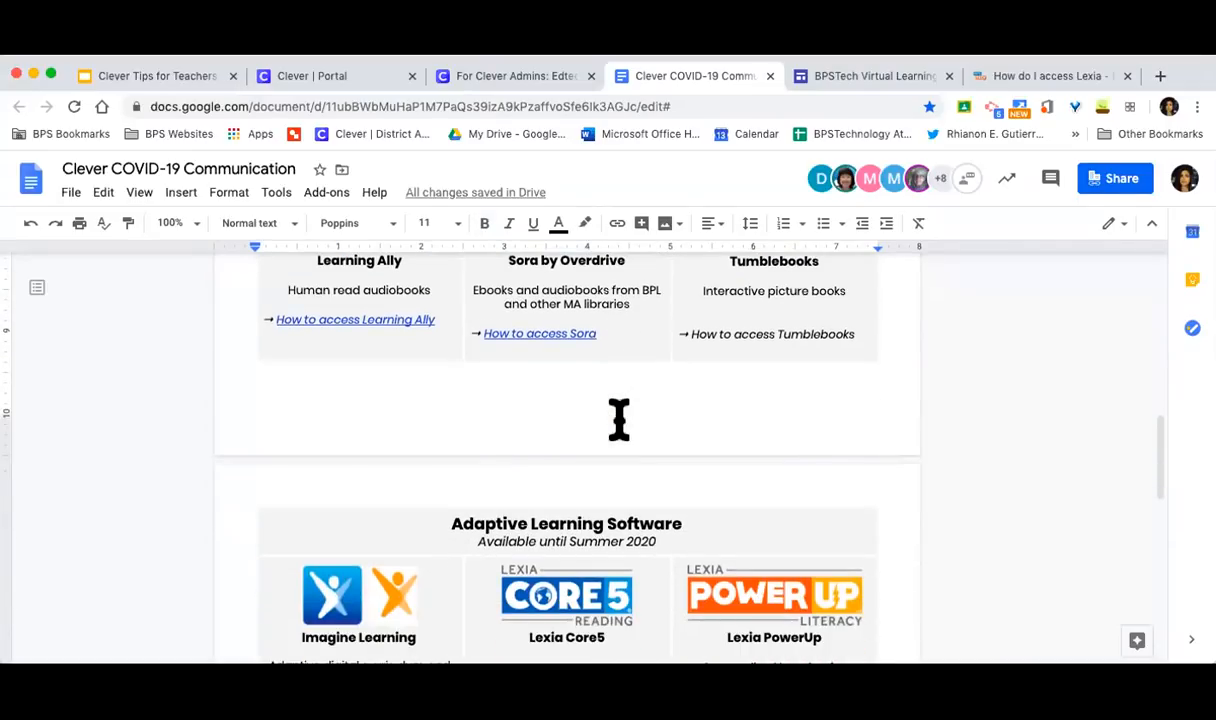
scroll(619, 419, down, 1)
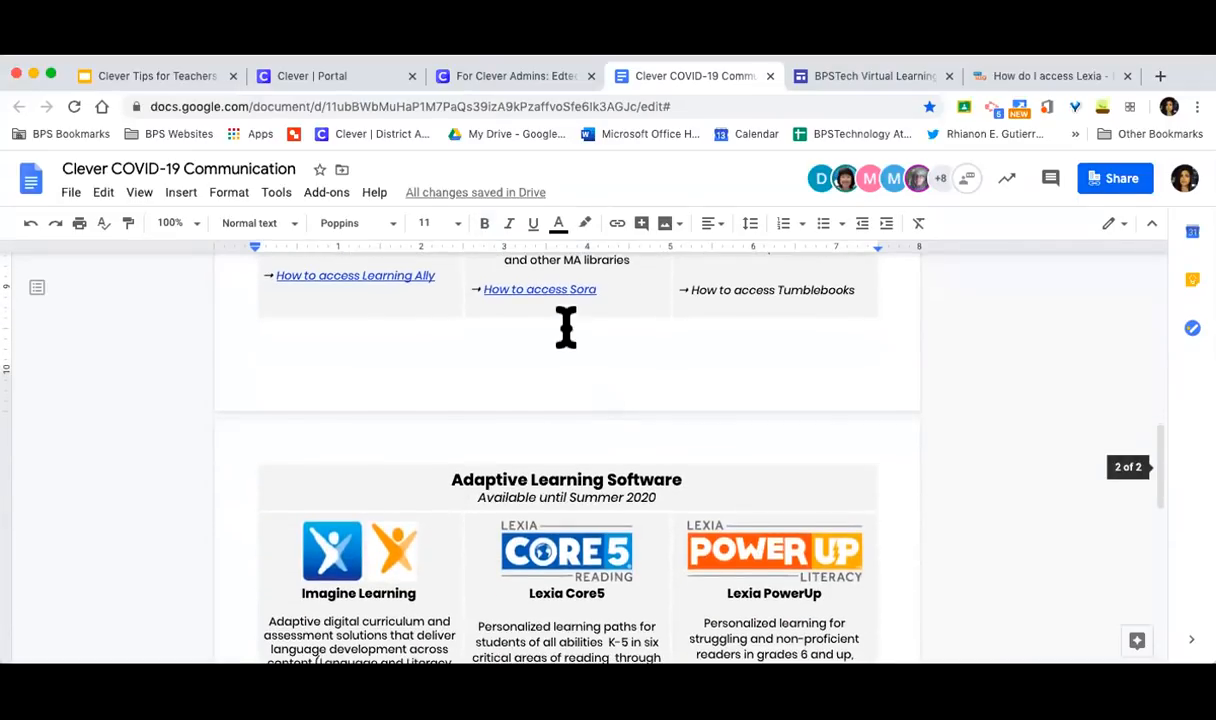
scroll(566, 341, down, 1)
scroll(566, 341, down, 2)
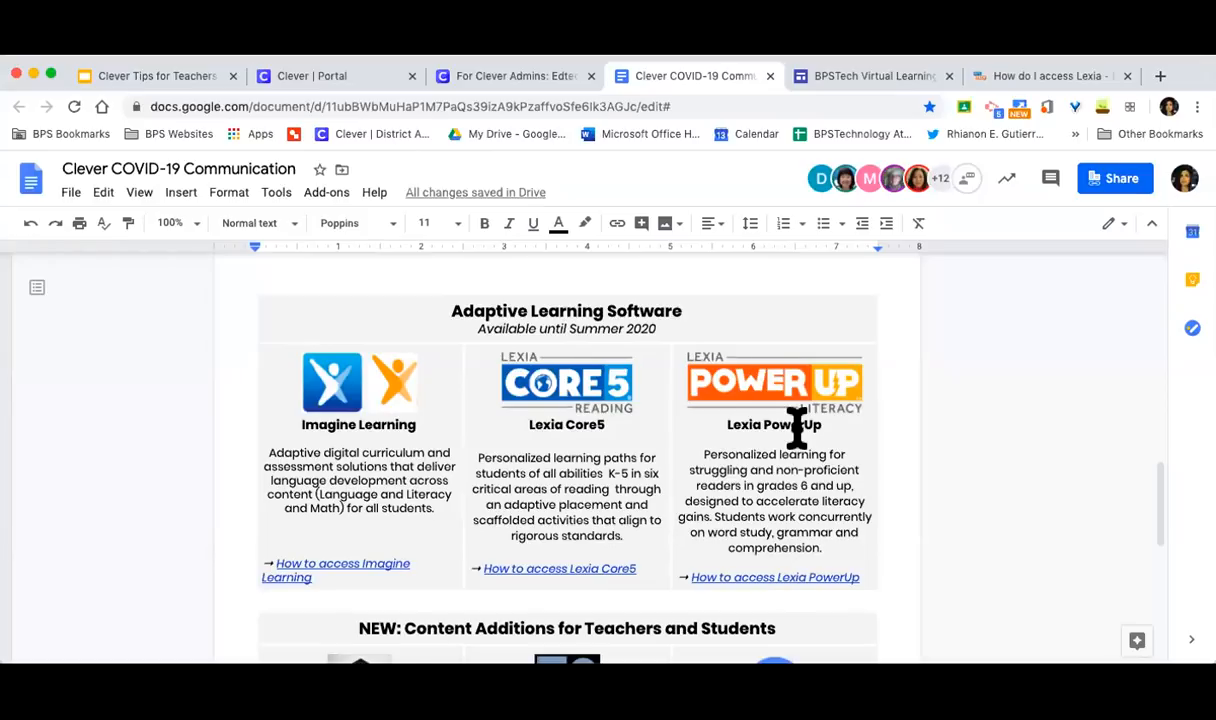
scroll(797, 427, down, 5)
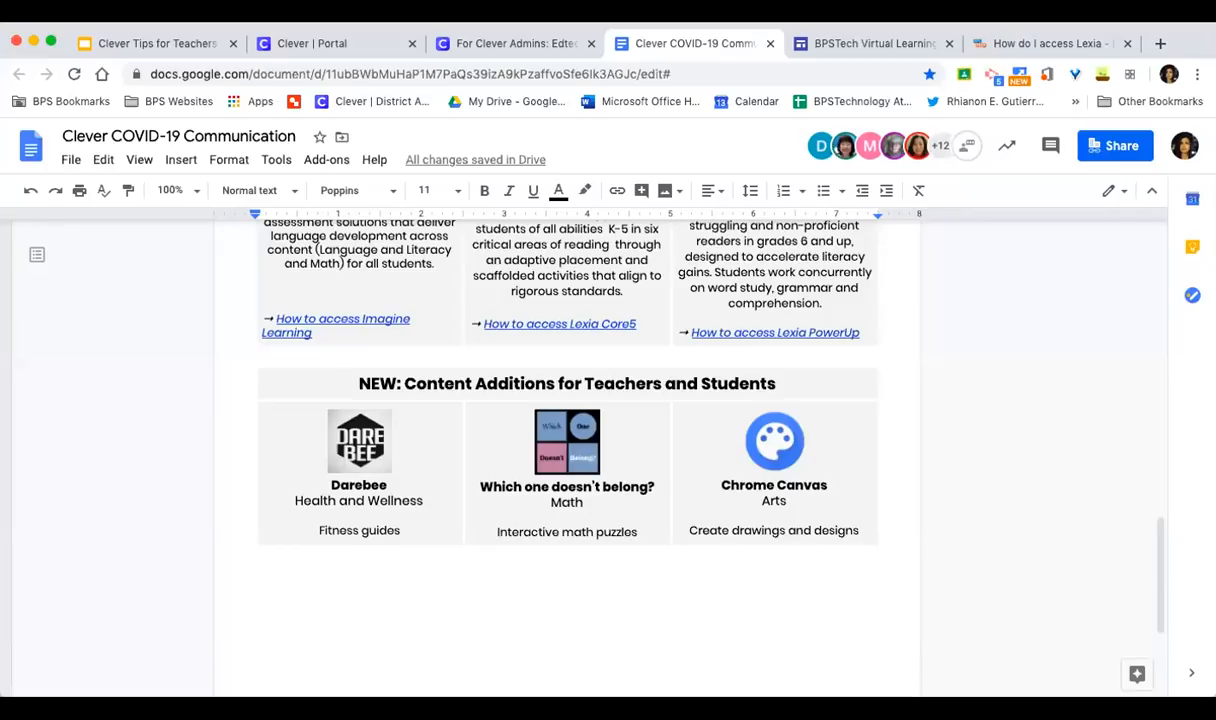
Switch to the Clever portal and try to open its Dashboard from the district admin view.
click(298, 45)
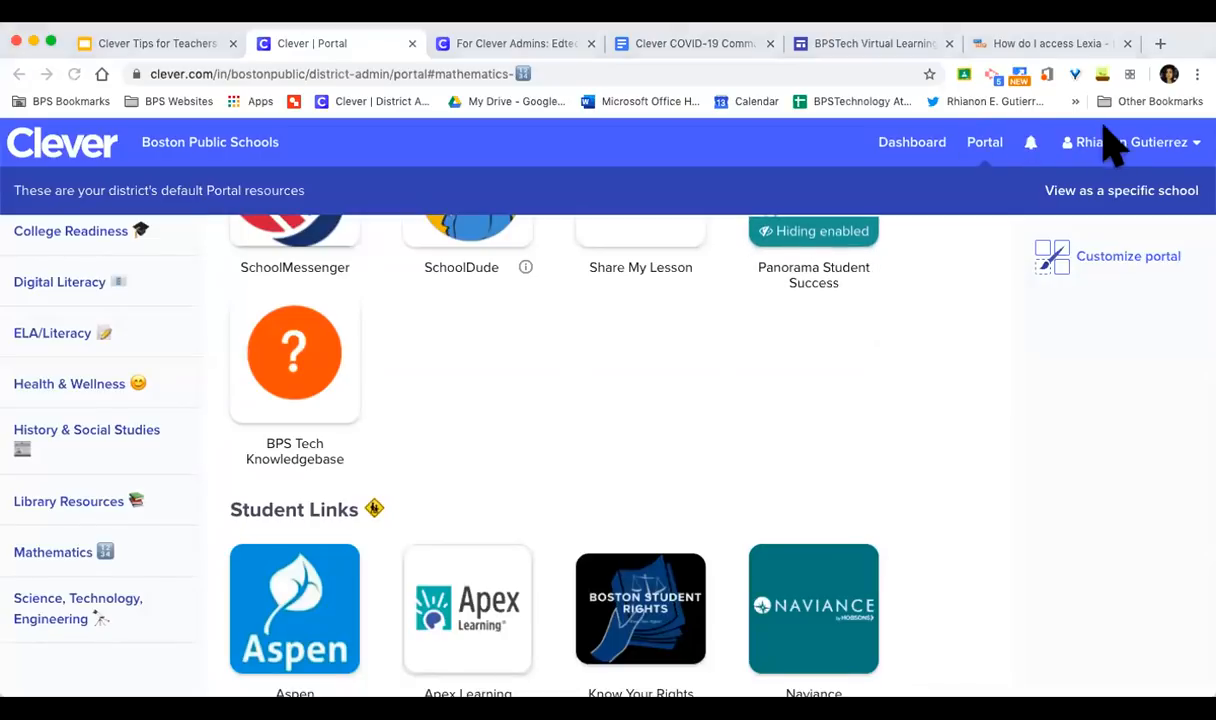
scroll(904, 282, up, 5)
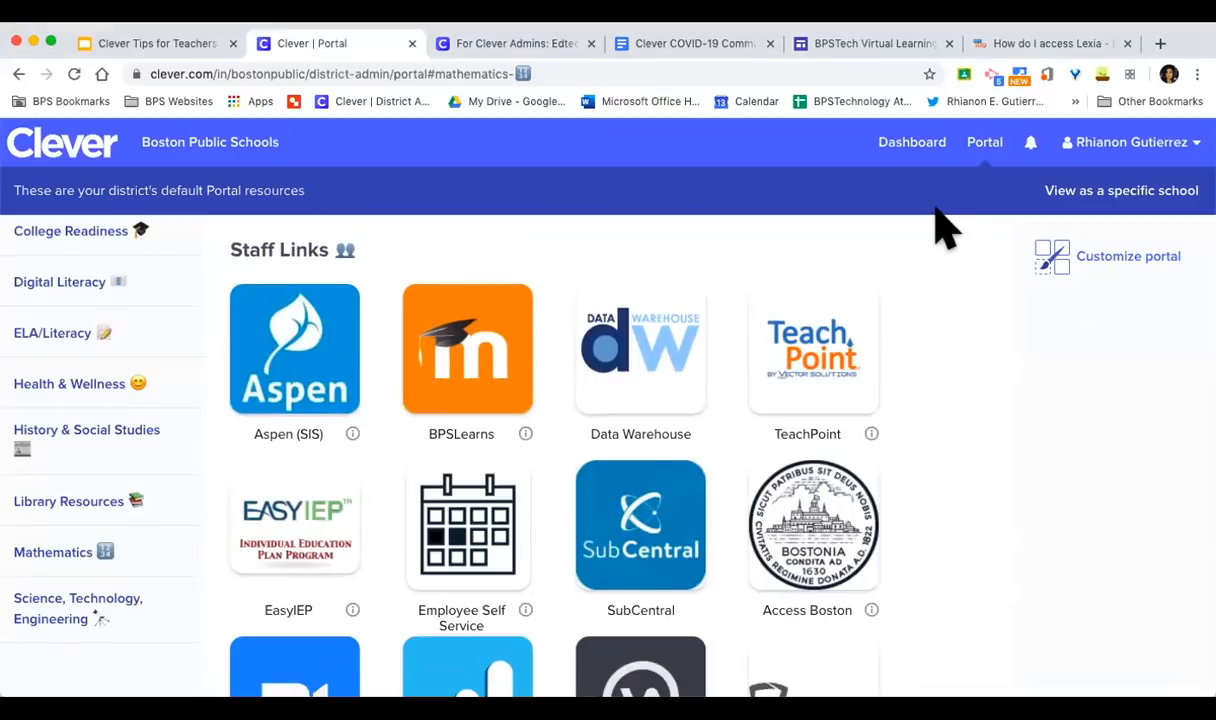
click(912, 162)
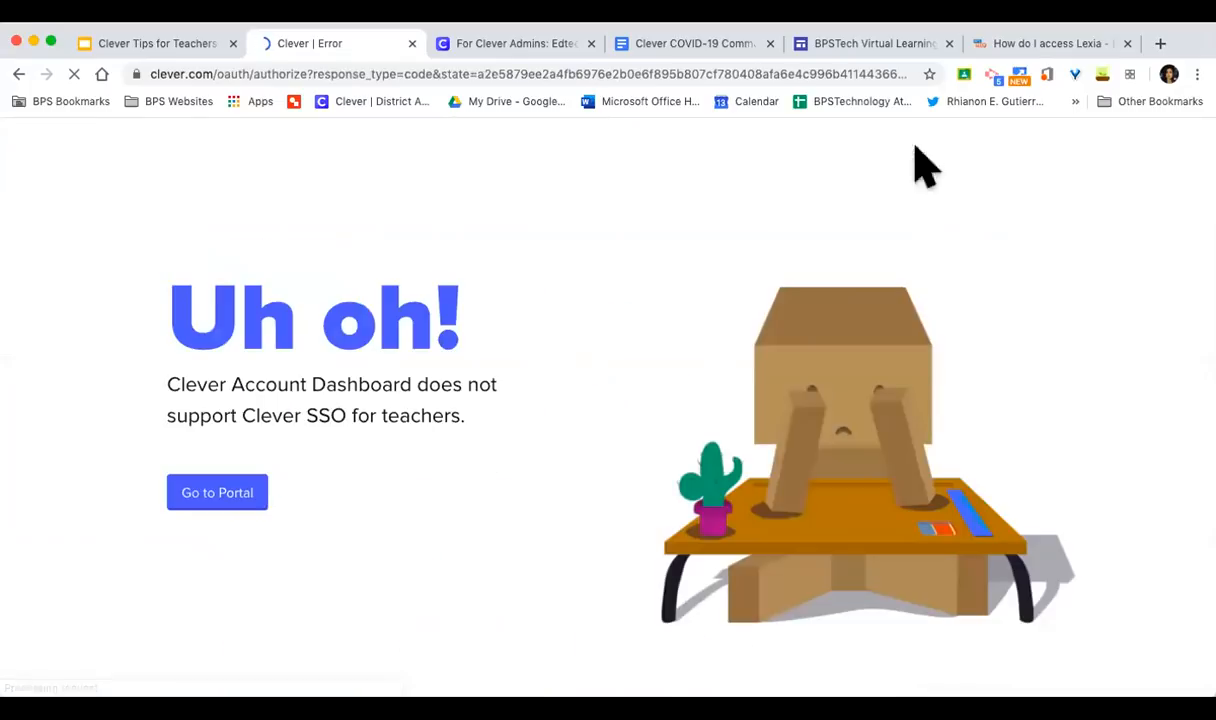
click(220, 72)
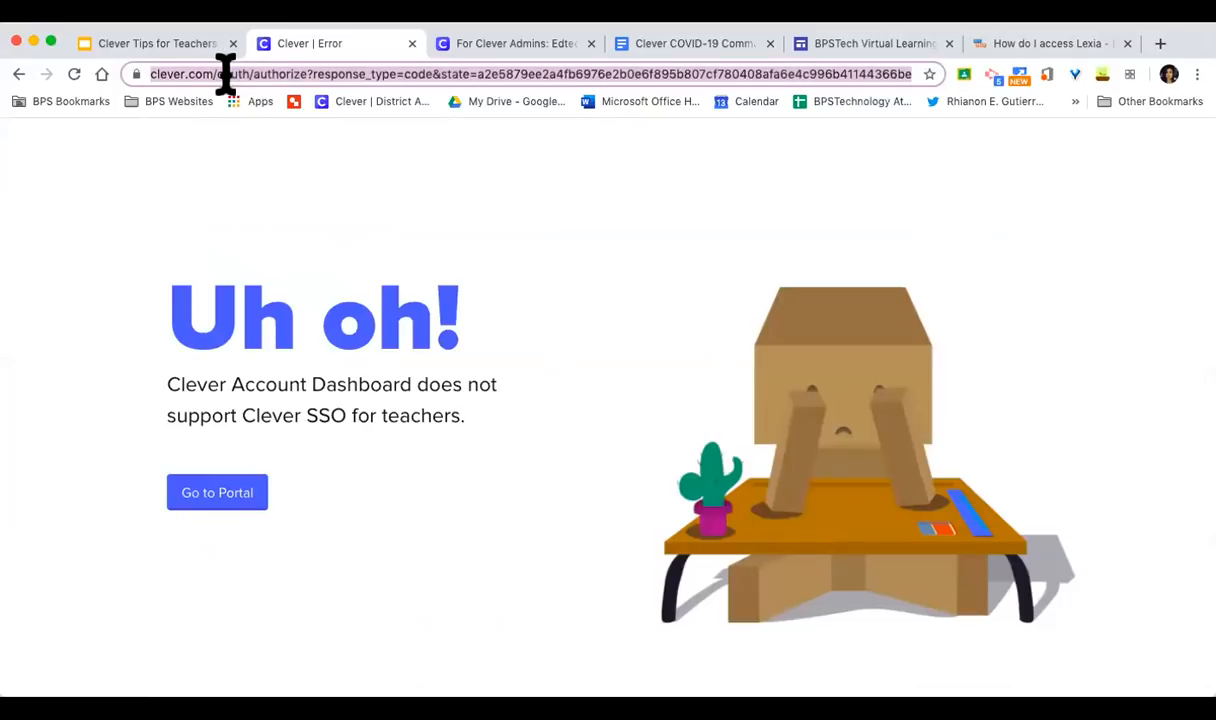
click(224, 74)
double_click(222, 73)
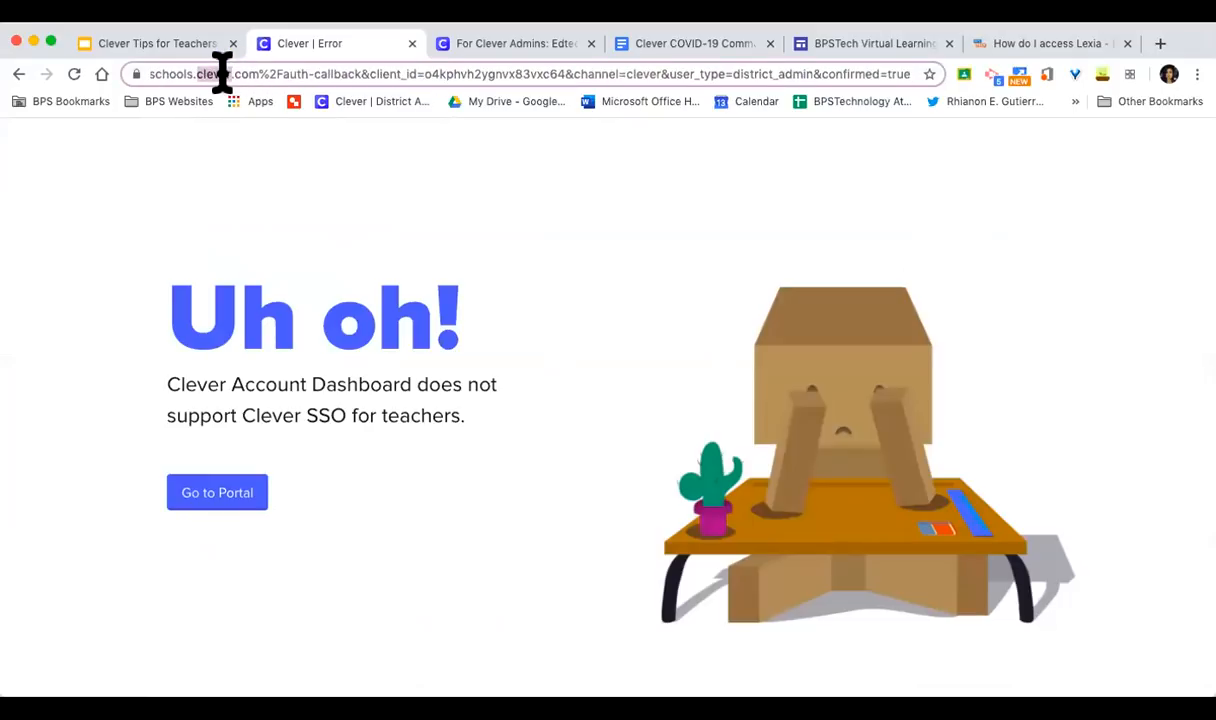
triple_click(222, 73)
text(wwwbos)
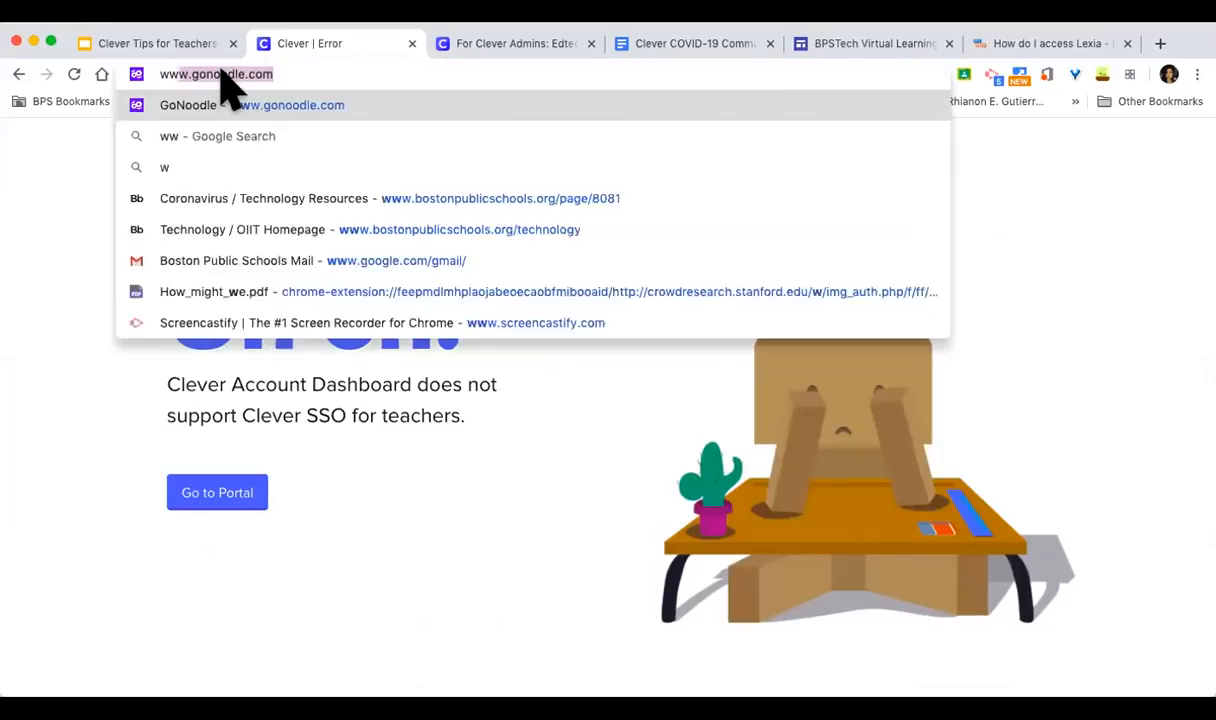
key(BackSpace)
key(BackSpace)
key(BackSpace)
text(.)
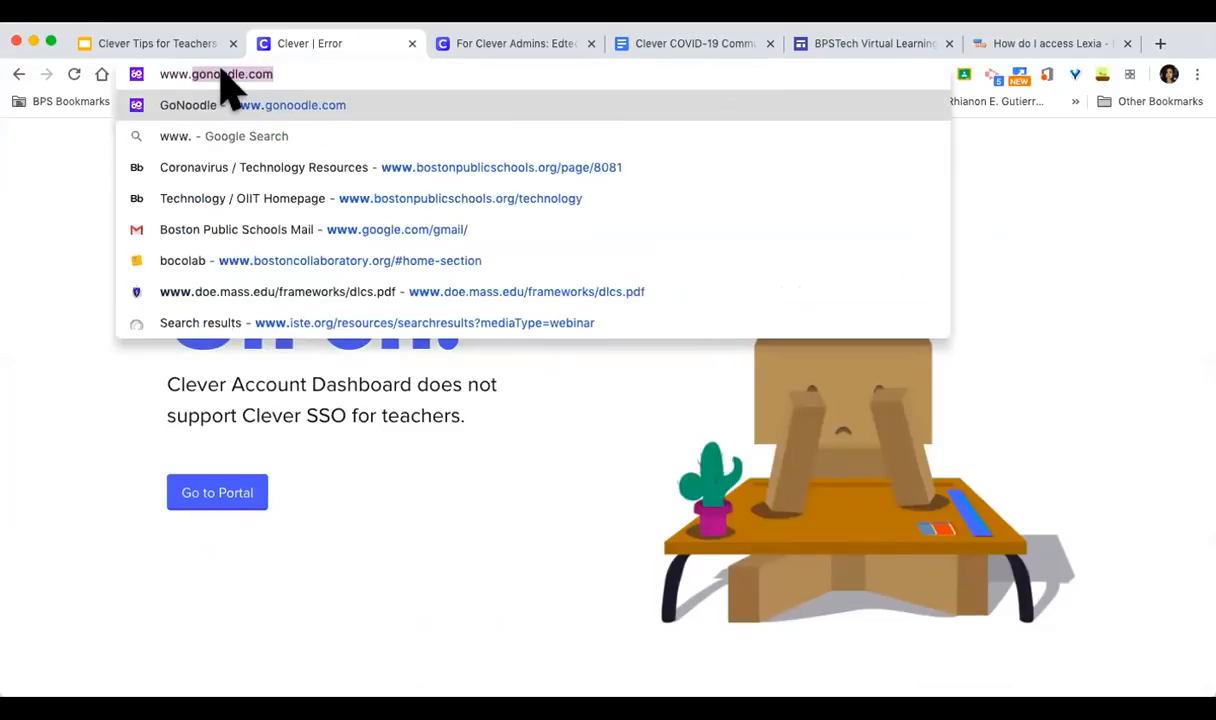
text(bost)
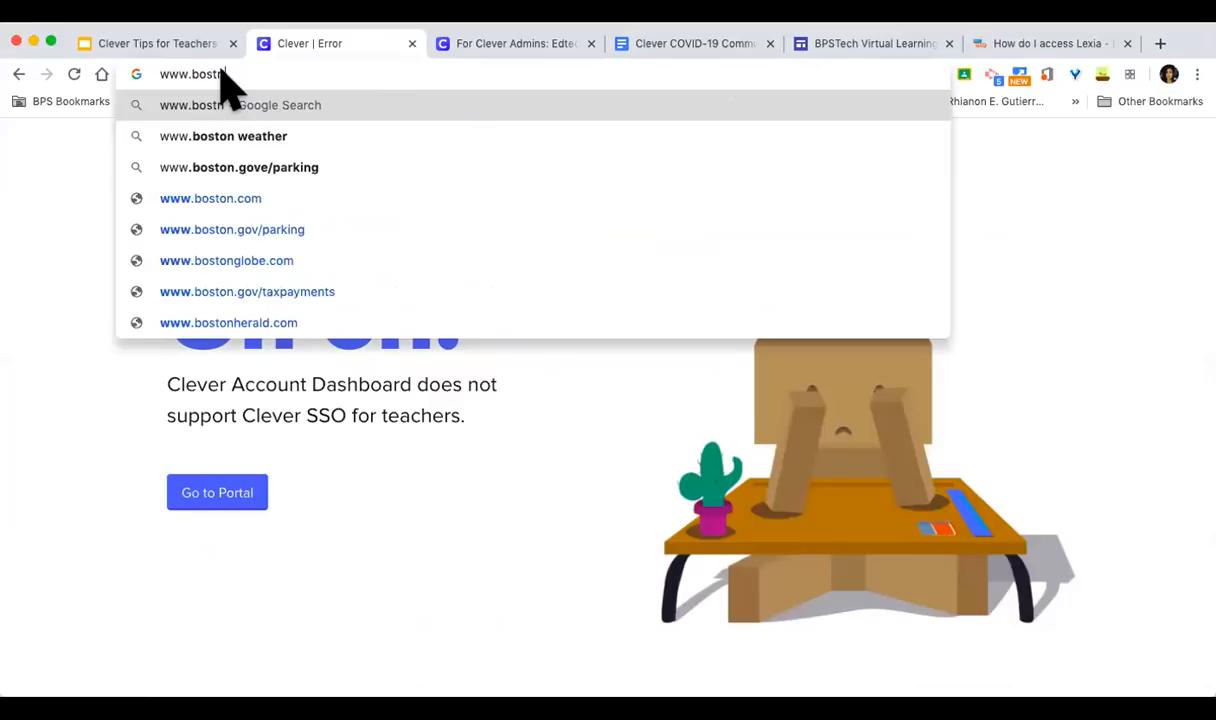
text(onpublicschools.org/backpak)
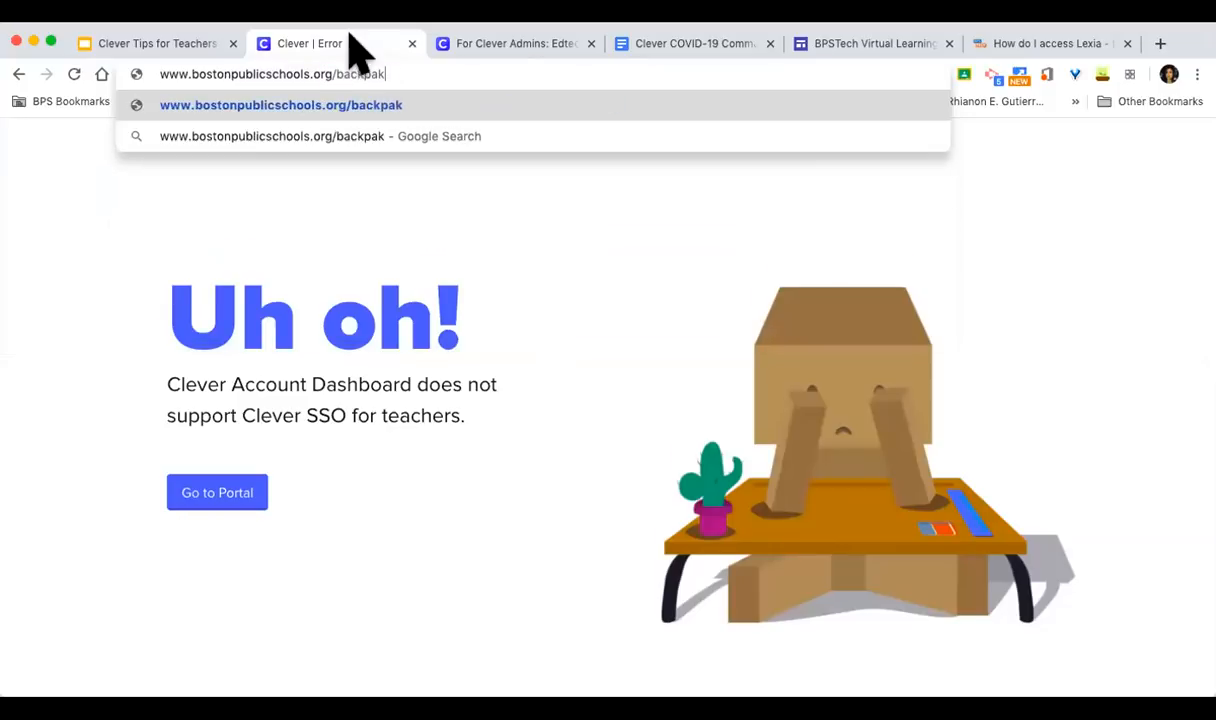
key(BackSpace)
text(ck)
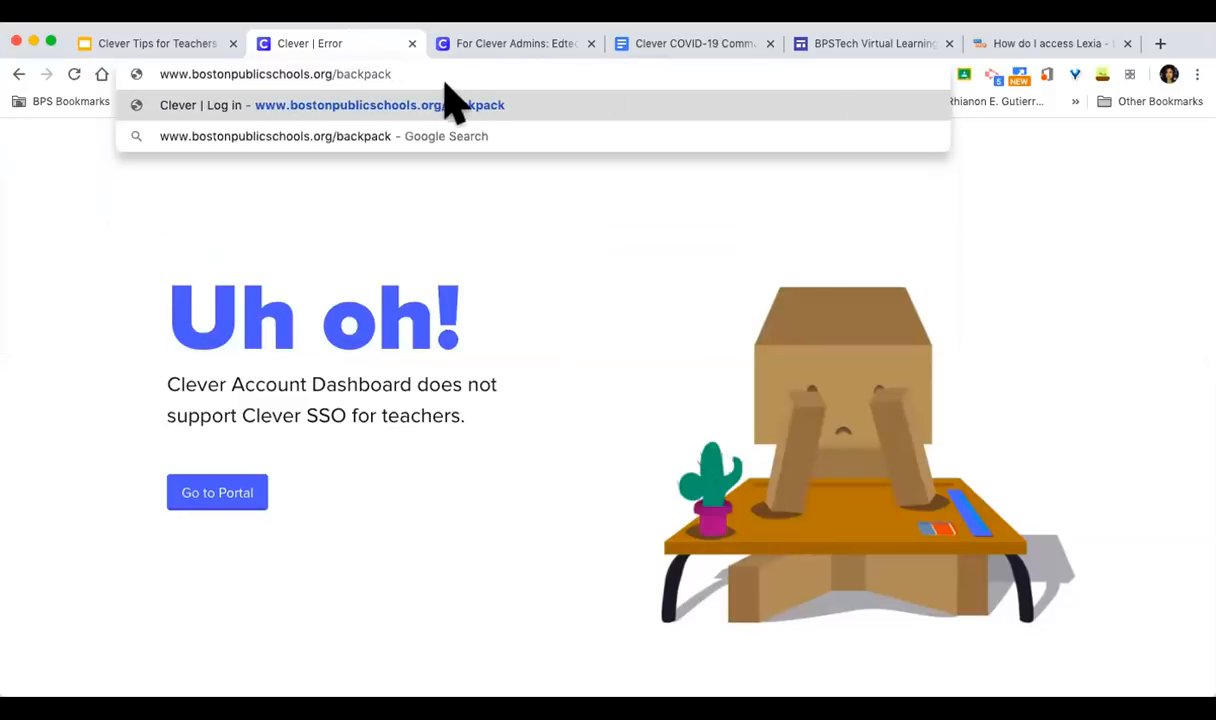
key(Return)
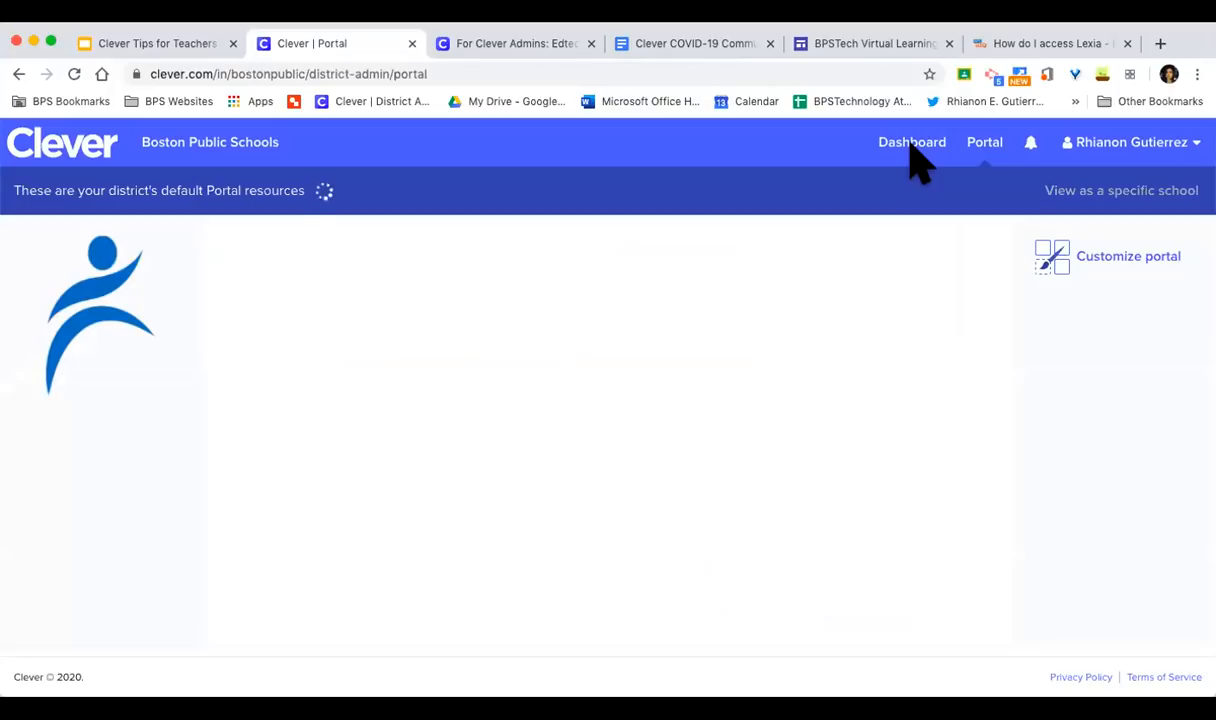
click(913, 150)
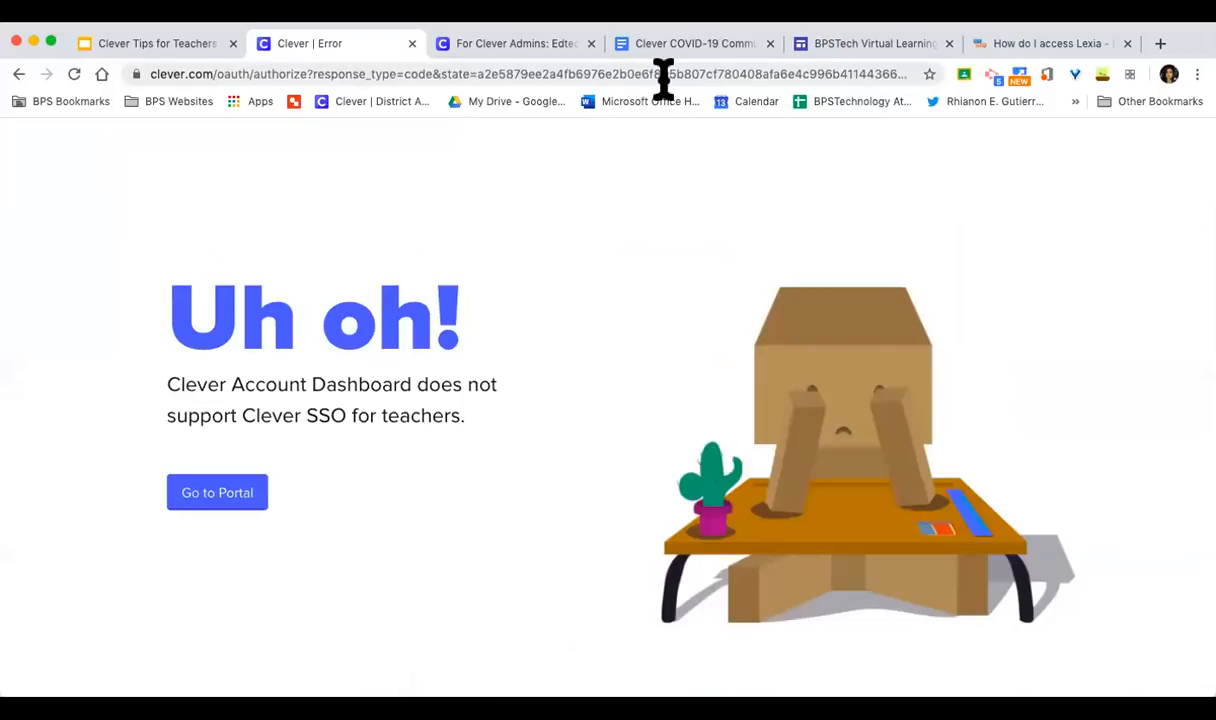
click(429, 84)
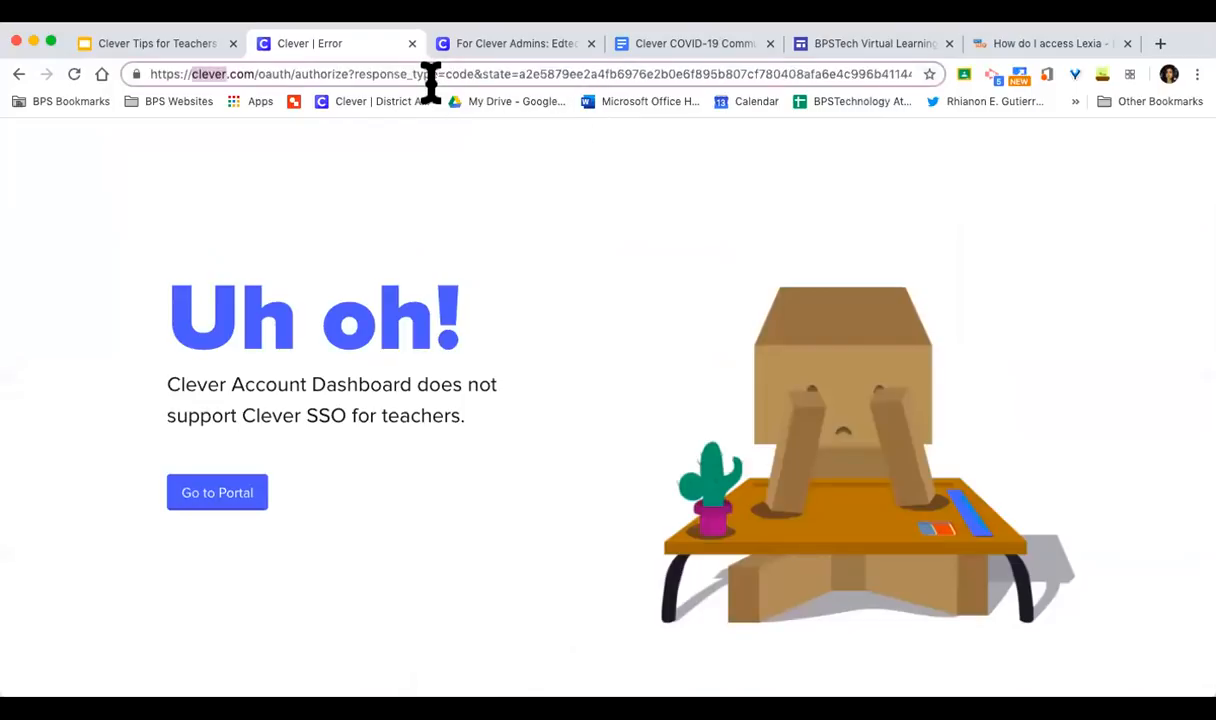
text(www.)
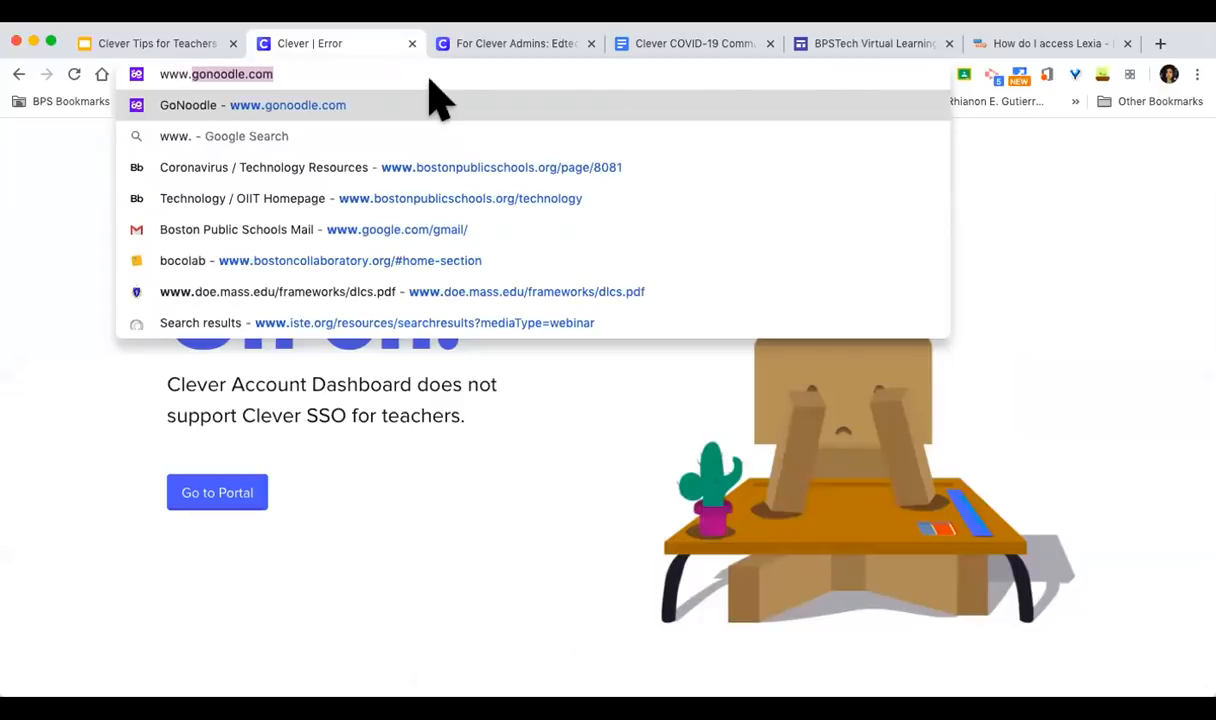
text(bosotn)
key(BackSpace)
key(BackSpace)
key(BackSpace)
text(ton)
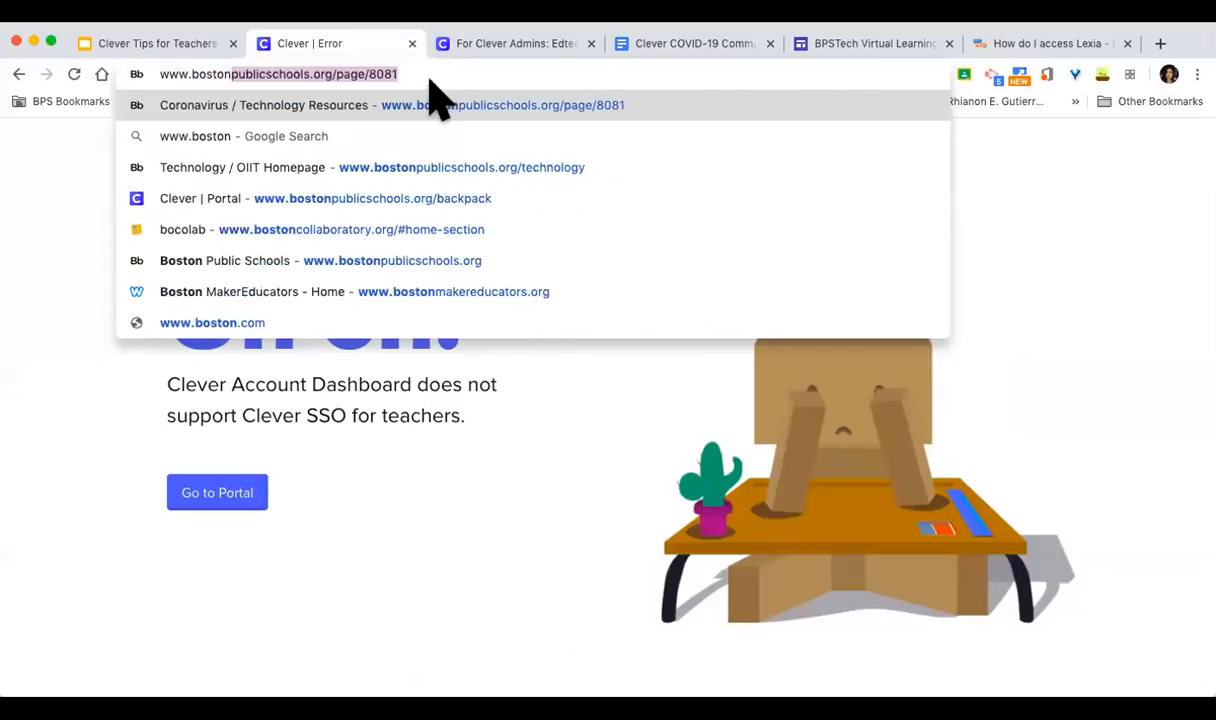
key(BackSpace)
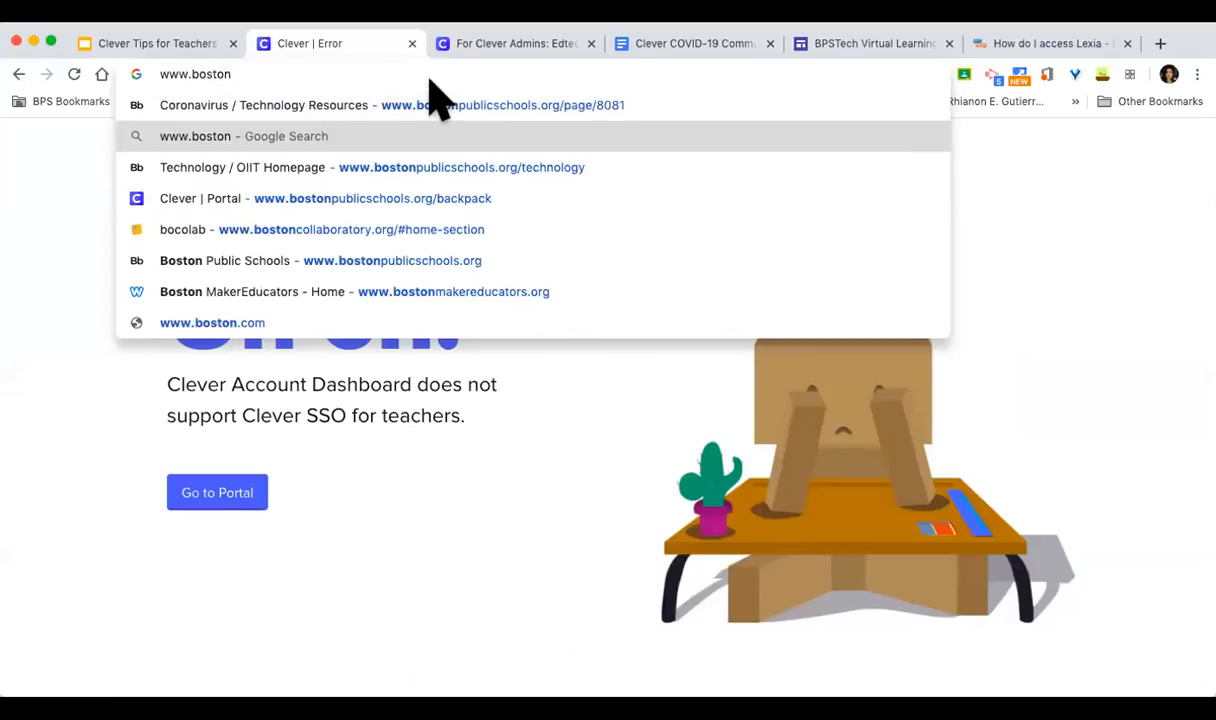
key(Down)
key(Down)
key(Return)
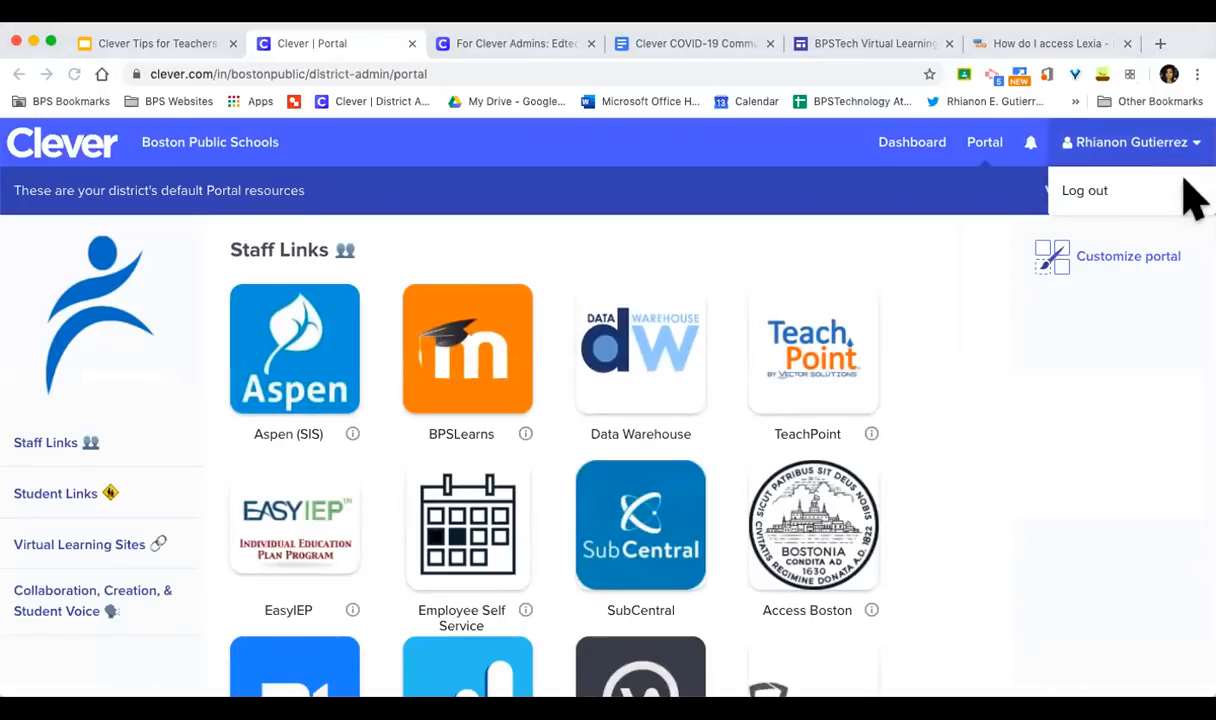
Log out of the district admin session and log in to Clever as a staff member.
click(1098, 193)
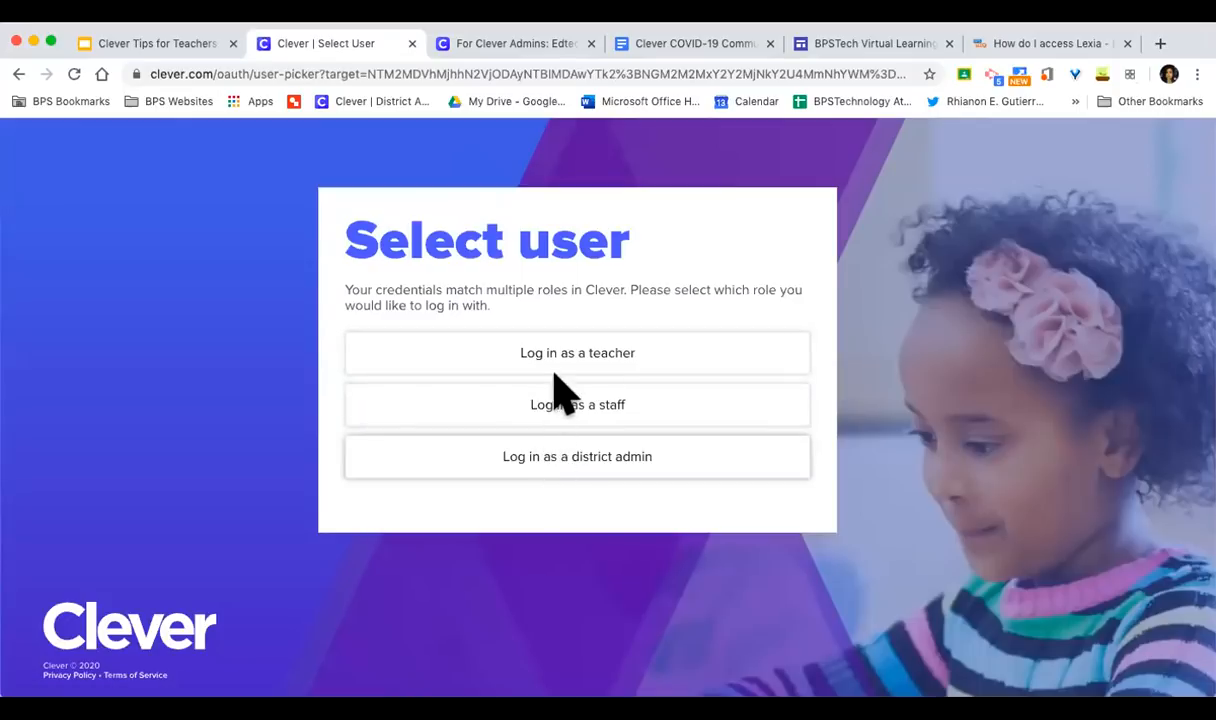
click(558, 410)
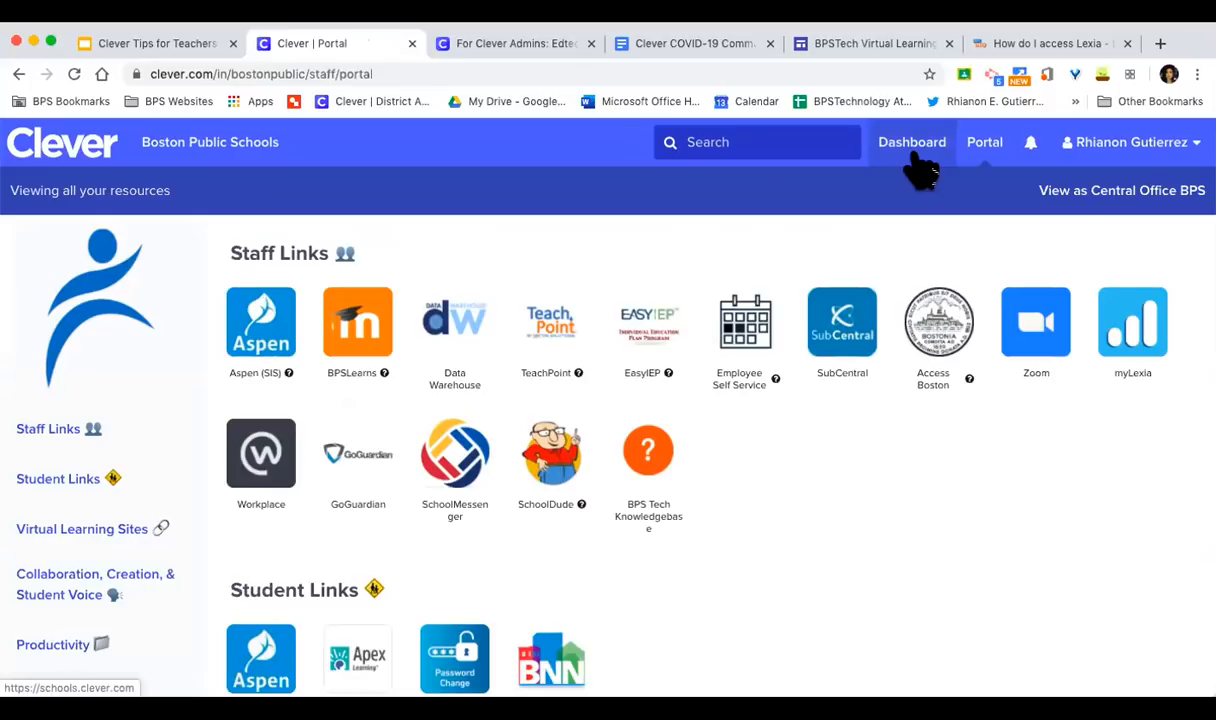
Go to the Clever Dashboard and open the Edtech Analytics report.
click(915, 165)
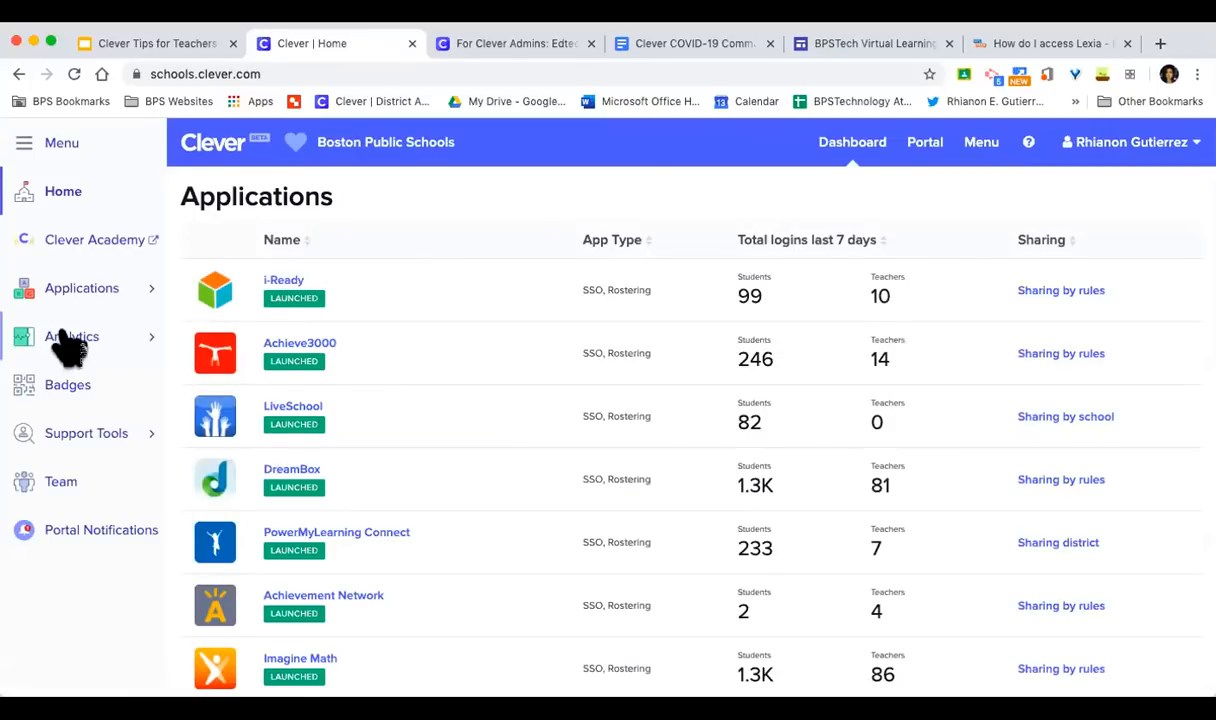
click(70, 342)
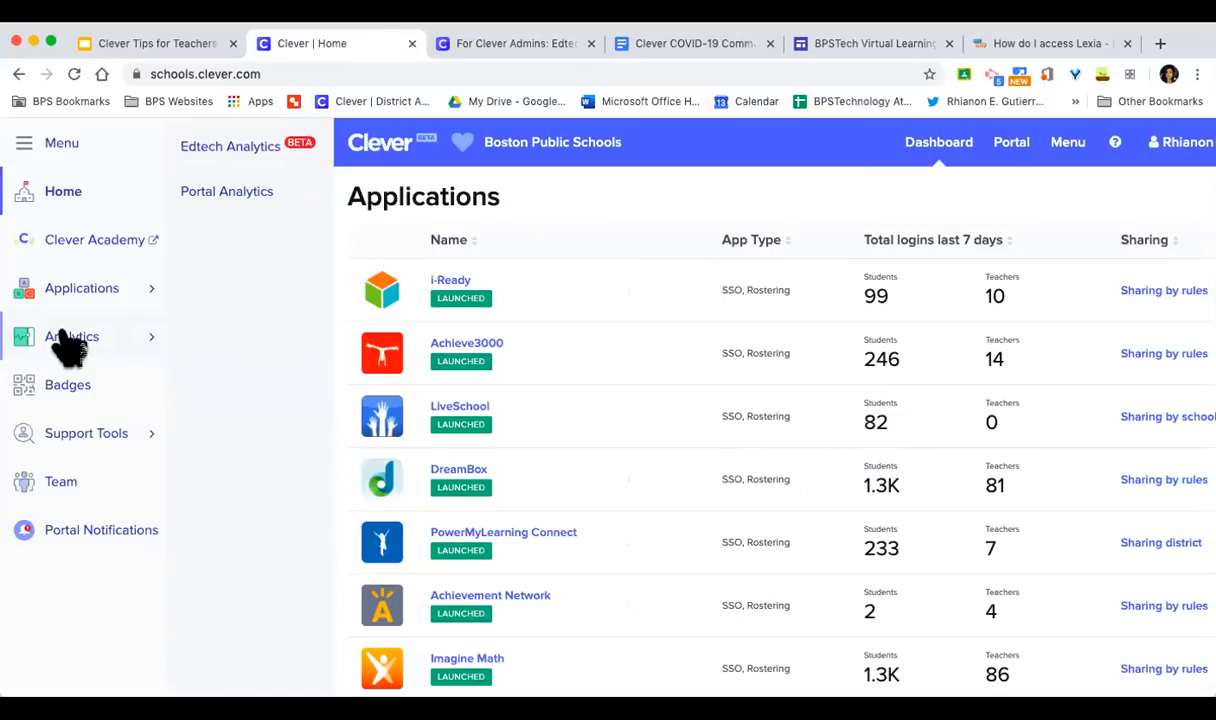
click(240, 152)
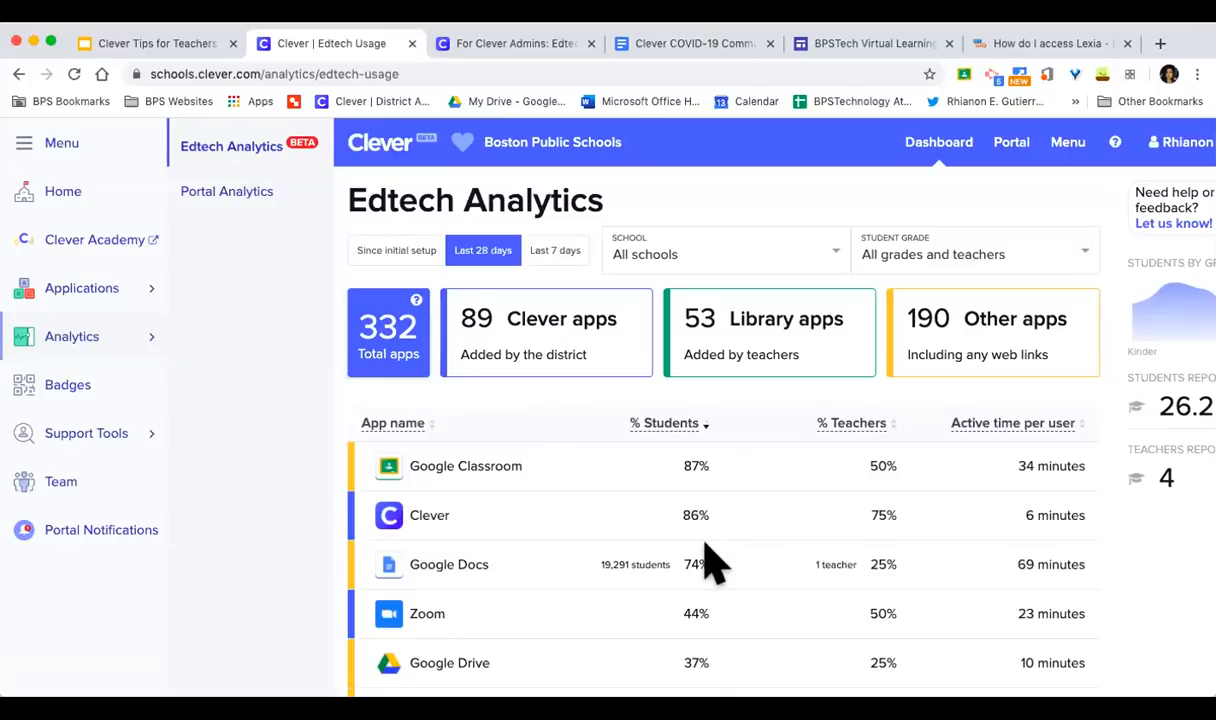
Filter the Edtech Analytics list in turn by Clever apps, Library apps and Other apps to examine their usage.
scroll(706, 556, down, 1)
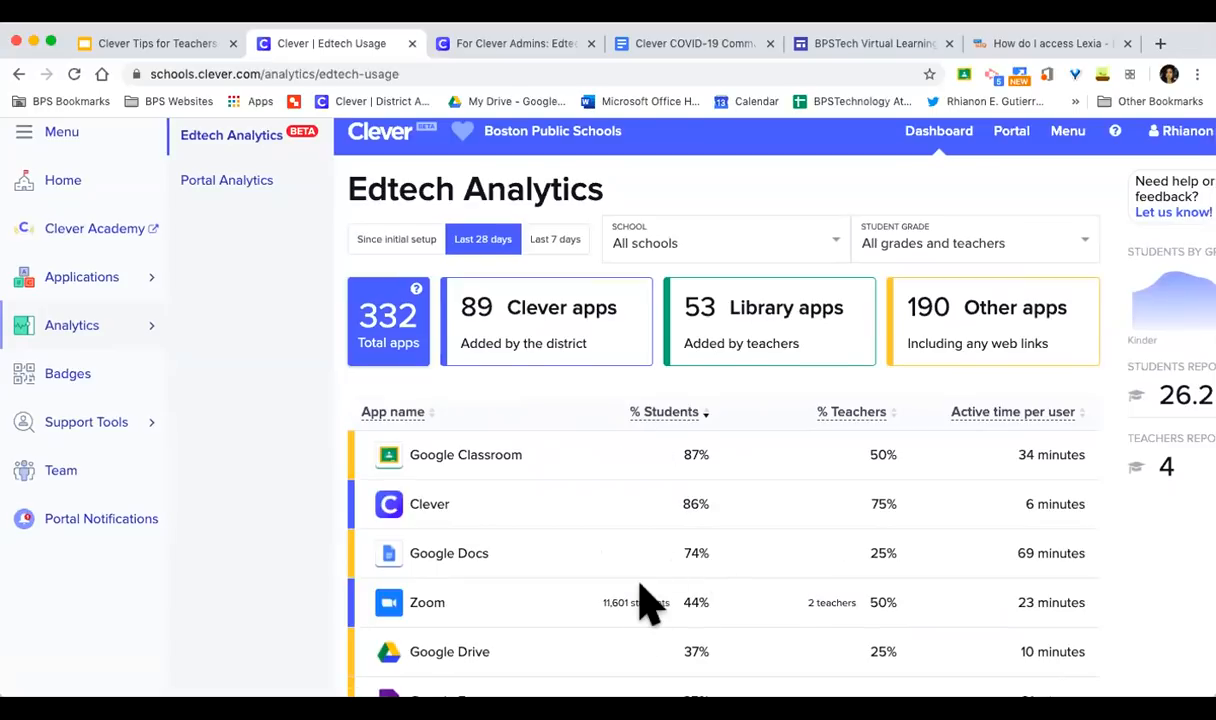
click(545, 330)
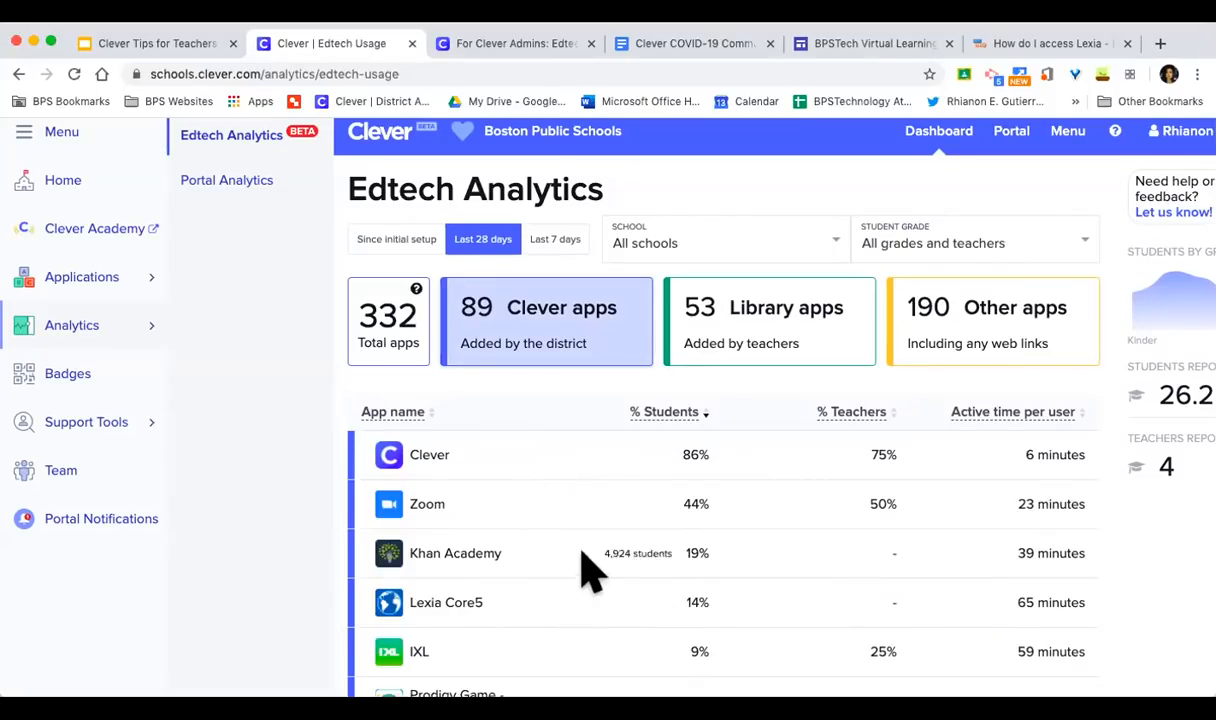
click(752, 352)
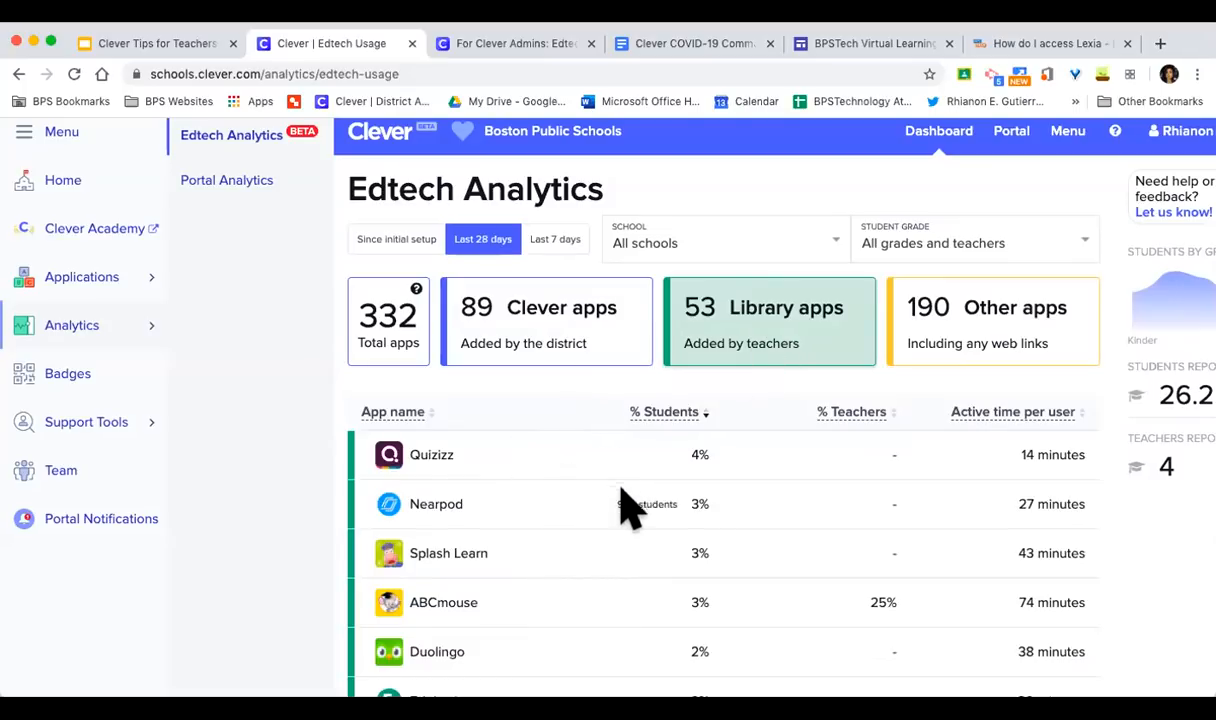
scroll(616, 492, down, 1)
scroll(616, 492, down, 1)
scroll(616, 492, up, 1)
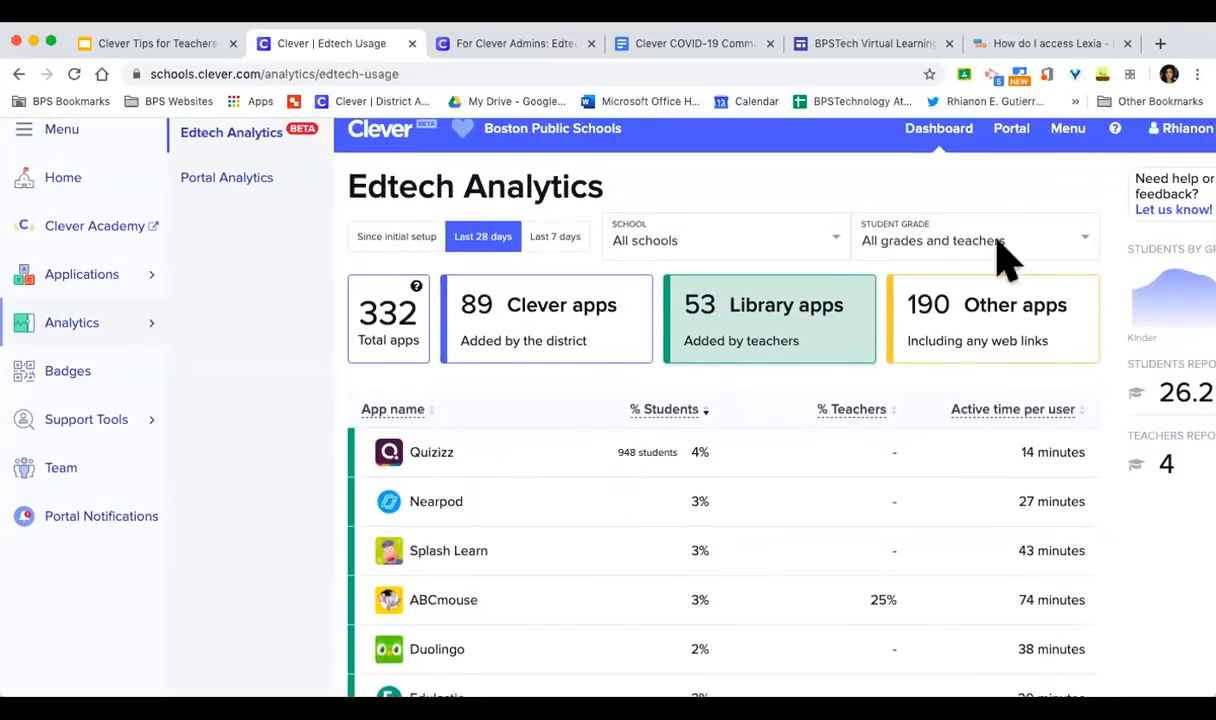
click(945, 348)
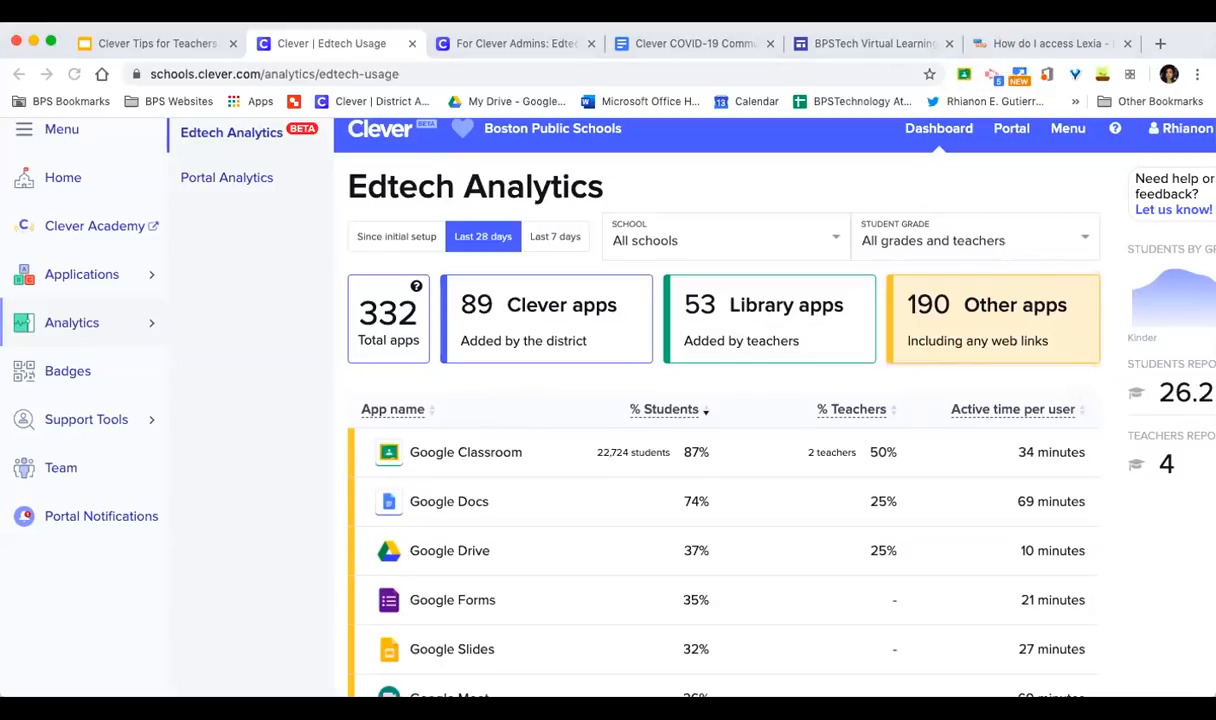
Return to the Clever Tips for Teachers presentation in Google Slides and show slide 17, Teacher Pages.
click(168, 46)
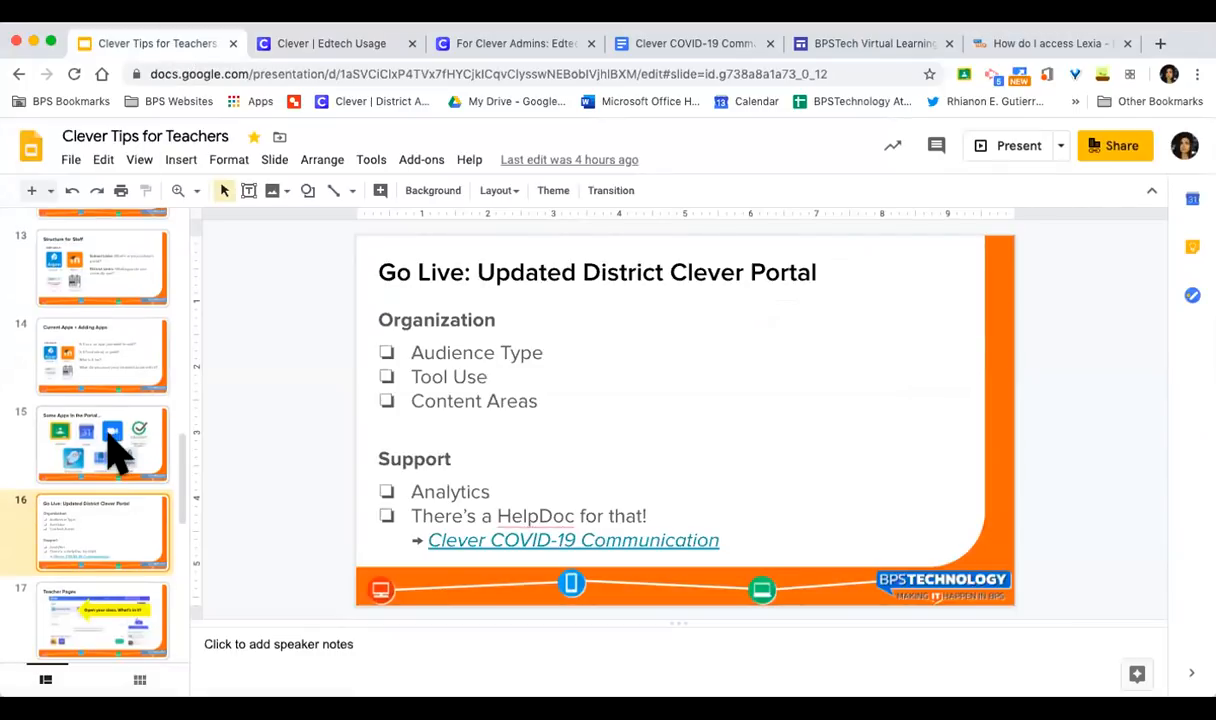
scroll(116, 454, down, 1)
scroll(116, 485, down, 3)
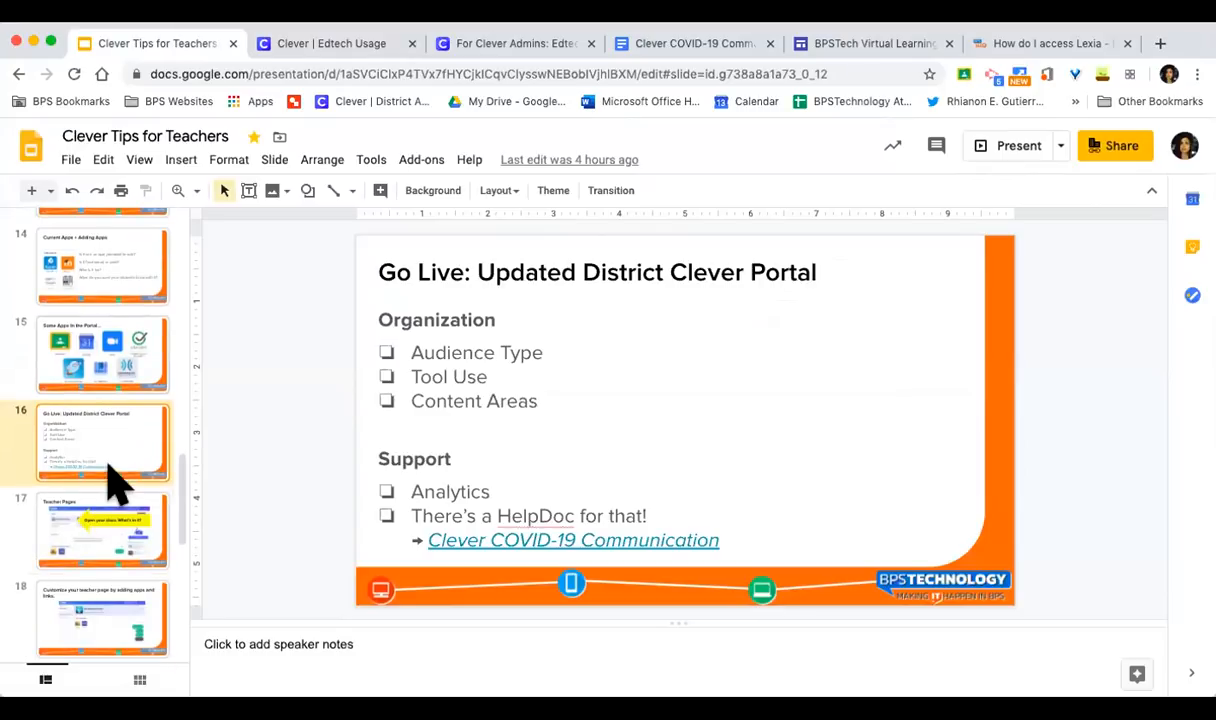
click(115, 535)
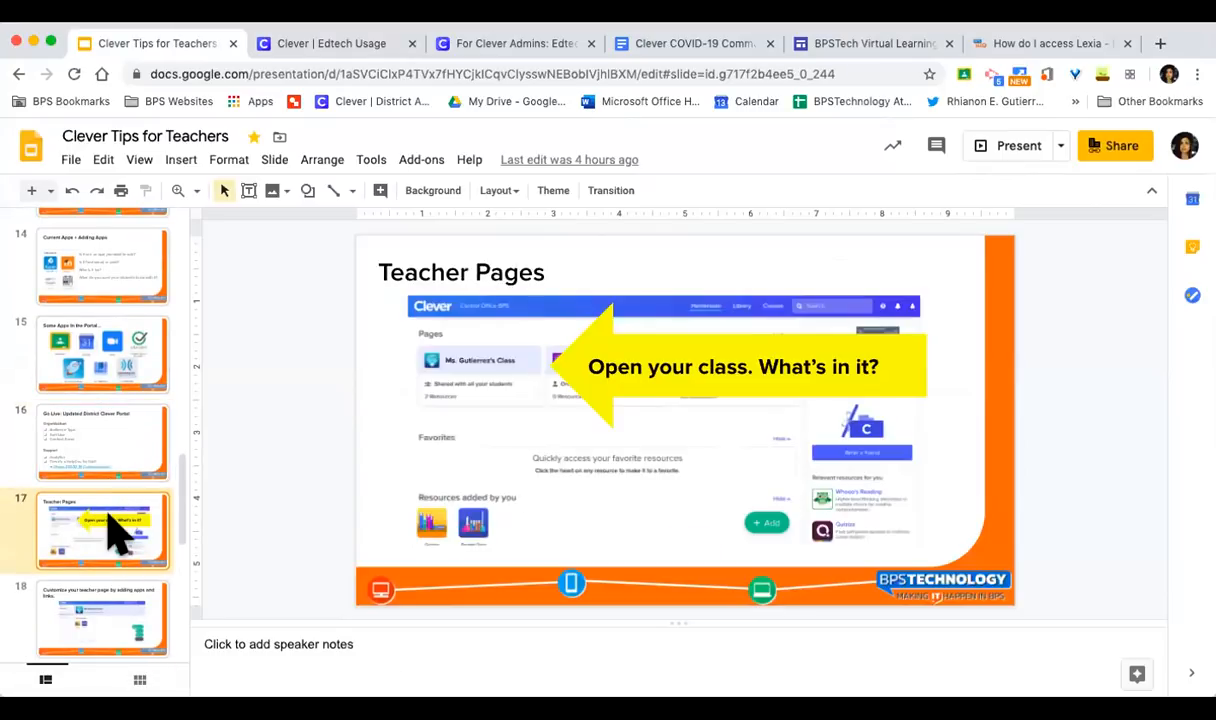